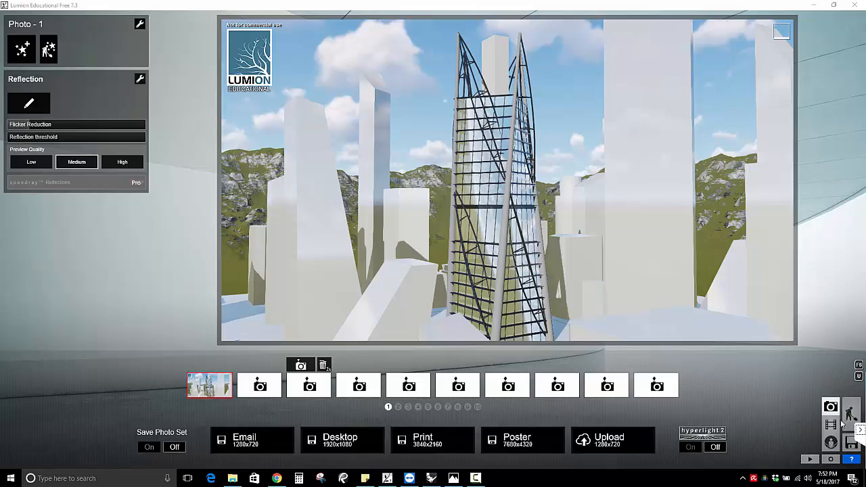
Switch to Build mode, open the weather settings, and turn the sun direction slightly toward west-southwest.
{"action": "left_click", "coordinate": [850, 412]}
{"action": "mouse_move", "coordinate": [432, 239]}
{"action": "right_mouse_down"}
{"action": "mouse_move", "coordinate": [395, 257]}
{"action": "mouse_move", "coordinate": [425, 242]}
{"action": "mouse_move", "coordinate": [477, 238]}
{"action": "mouse_move", "coordinate": [413, 240]}
{"action": "mouse_move", "coordinate": [433, 239]}
{"action": "right_mouse_up"}
{"action": "left_click", "coordinate": [283, 438]}
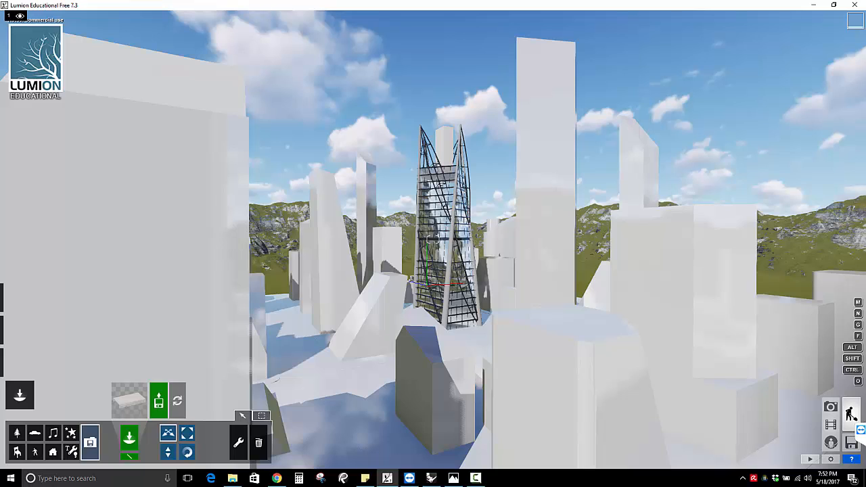
{"action": "left_click", "coordinate": [20, 297]}
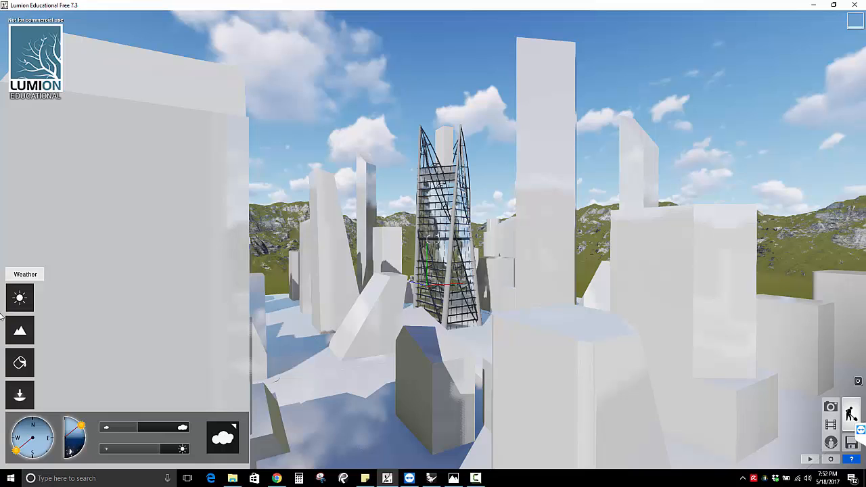
{"action": "mouse_move", "coordinate": [21, 449]}
{"action": "left_mouse_down"}
{"action": "mouse_move", "coordinate": [26, 426]}
{"action": "mouse_move", "coordinate": [45, 432]}
{"action": "mouse_move", "coordinate": [43, 460]}
{"action": "mouse_move", "coordinate": [14, 448]}
{"action": "left_mouse_up"}
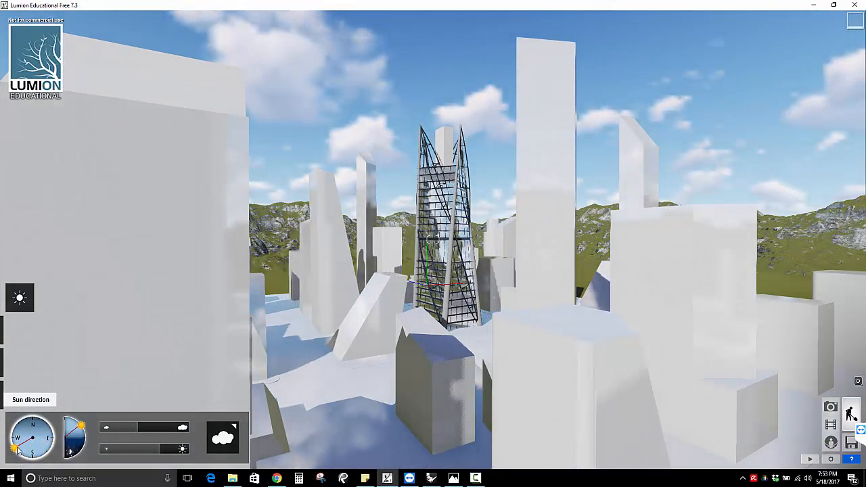
Try dusk and night sun heights, and settle on a sun just above the horizon with its direction near due west.
{"action": "left_click_drag", "start_coordinate": [81, 426], "coordinate": [82, 442]}
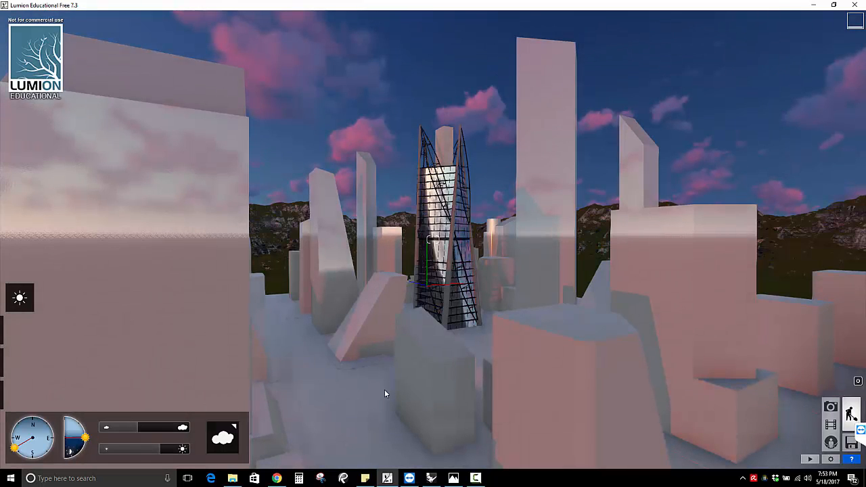
{"action": "left_click_drag", "start_coordinate": [85, 438], "coordinate": [88, 444]}
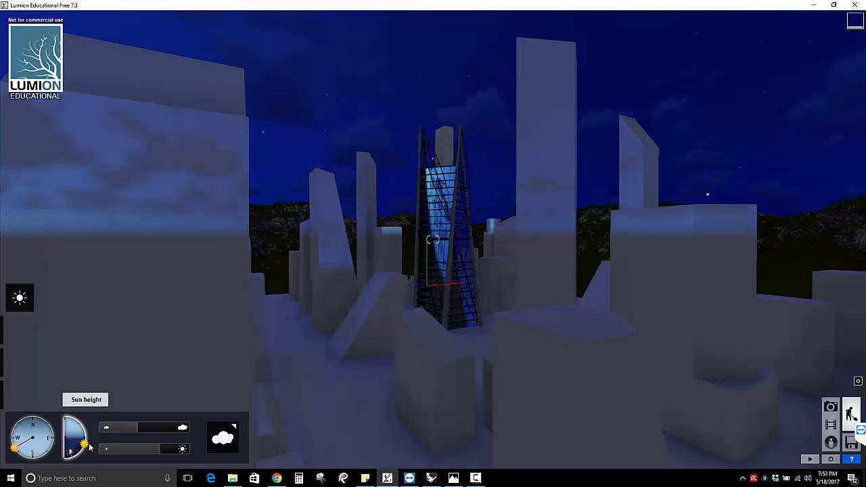
{"action": "left_click_drag", "start_coordinate": [90, 447], "coordinate": [88, 438]}
{"action": "left_click_drag", "start_coordinate": [16, 447], "coordinate": [23, 437]}
{"action": "left_click_drag", "start_coordinate": [85, 435], "coordinate": [86, 438]}
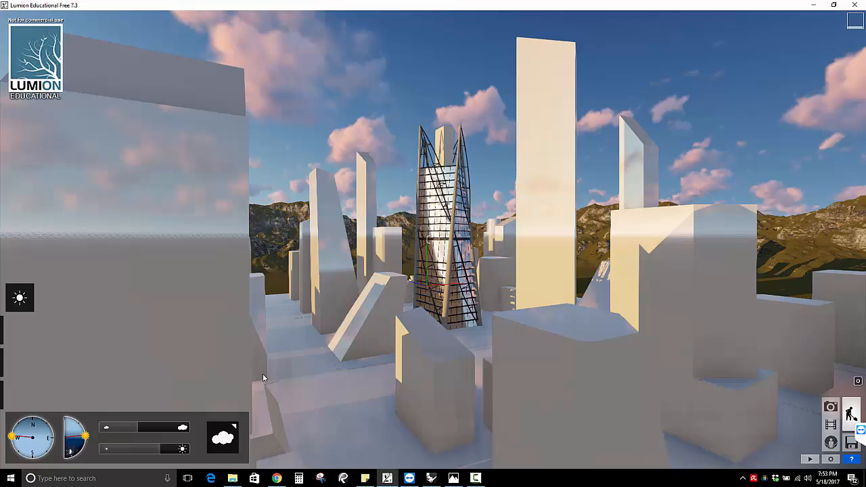
Fine-tune the sun direction around due west and the sun height for warm, low sunlight on the towers.
{"action": "mouse_move", "coordinate": [20, 436]}
{"action": "left_mouse_down"}
{"action": "mouse_move", "coordinate": [37, 433]}
{"action": "mouse_move", "coordinate": [25, 438]}
{"action": "left_mouse_up"}
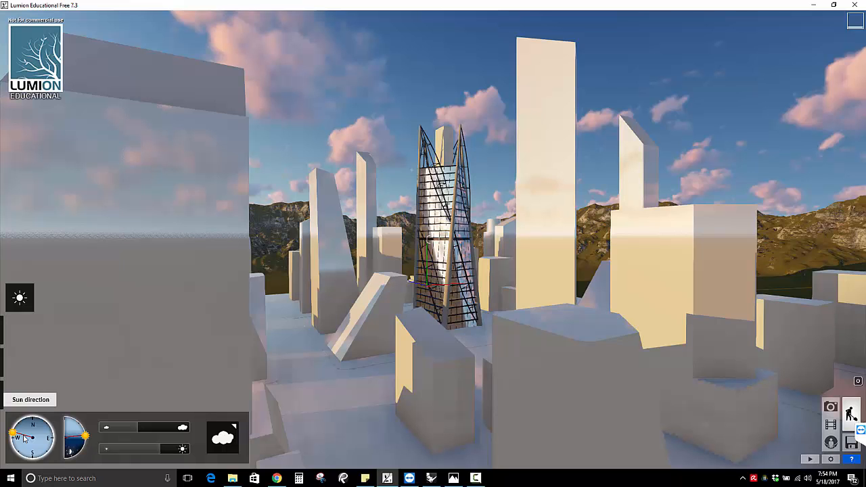
{"action": "left_click", "coordinate": [81, 435]}
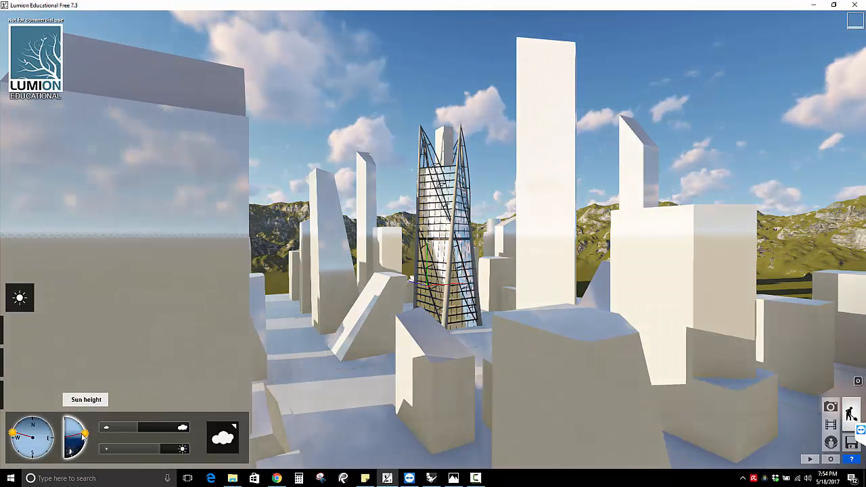
{"action": "left_click", "coordinate": [19, 435]}
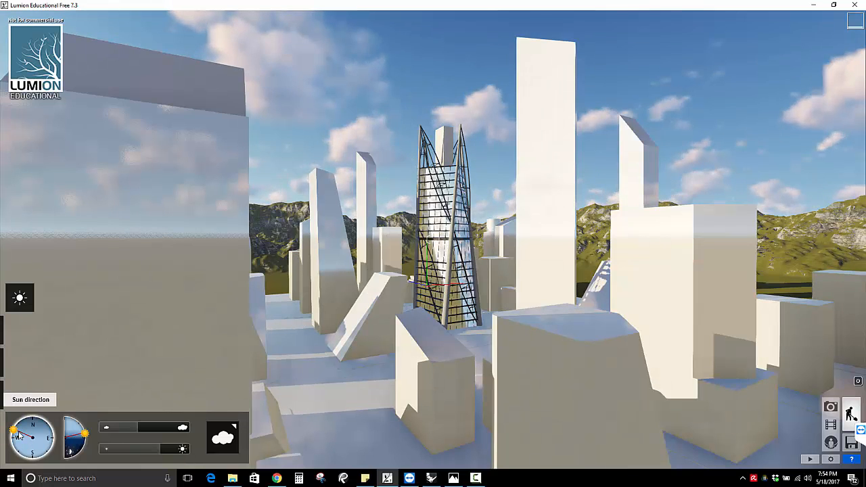
{"action": "left_click_drag", "start_coordinate": [19, 435], "coordinate": [17, 438]}
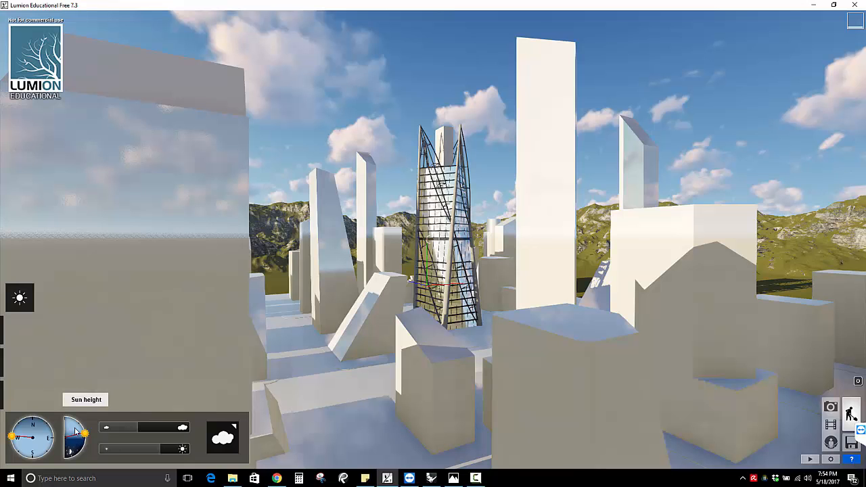
{"action": "left_click_drag", "start_coordinate": [83, 435], "coordinate": [85, 436]}
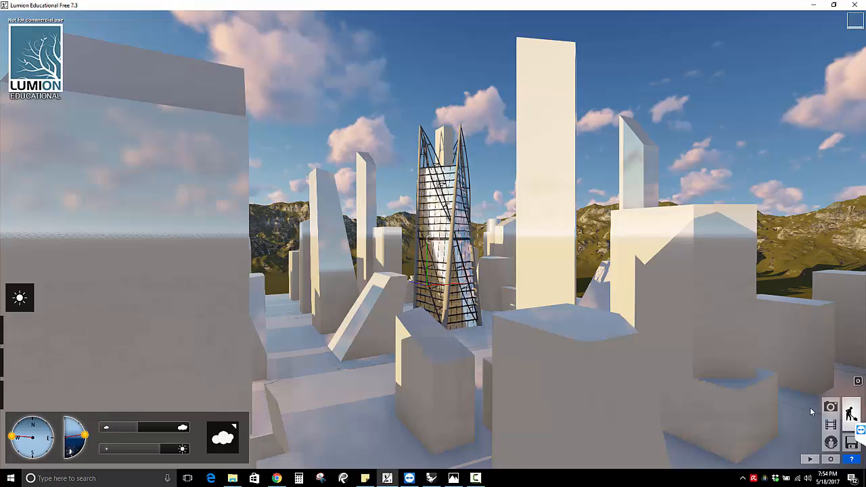
Return to Photo mode and restore the saved camera view of the first photo.
{"action": "left_click", "coordinate": [830, 406]}
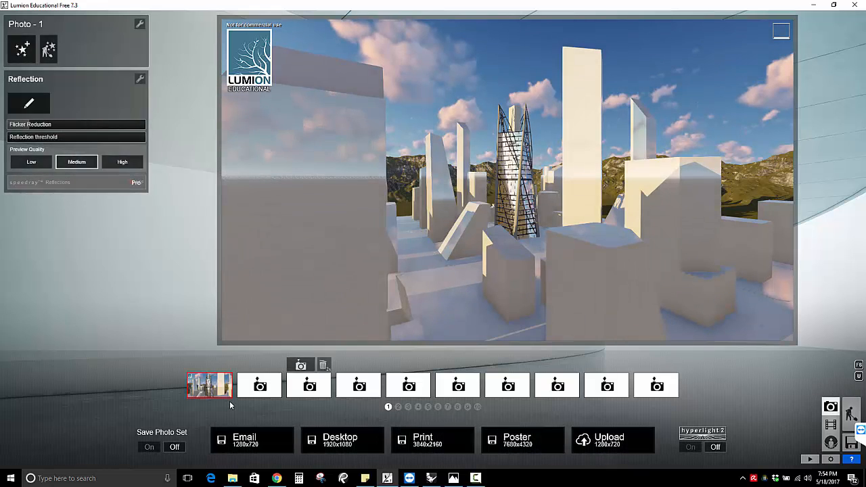
{"action": "left_click", "coordinate": [212, 387]}
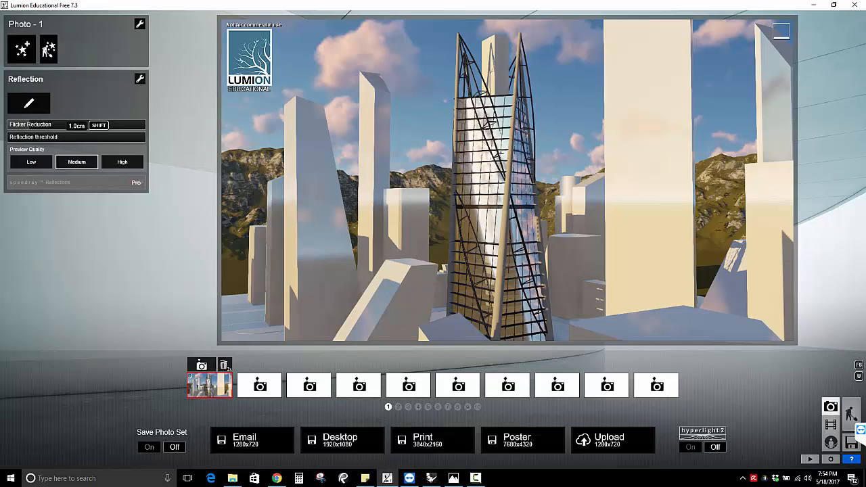
Add the Sun study effect and adjust its location through the latitude, longitude and timezone, with a later year.
{"action": "left_click", "coordinate": [25, 44]}
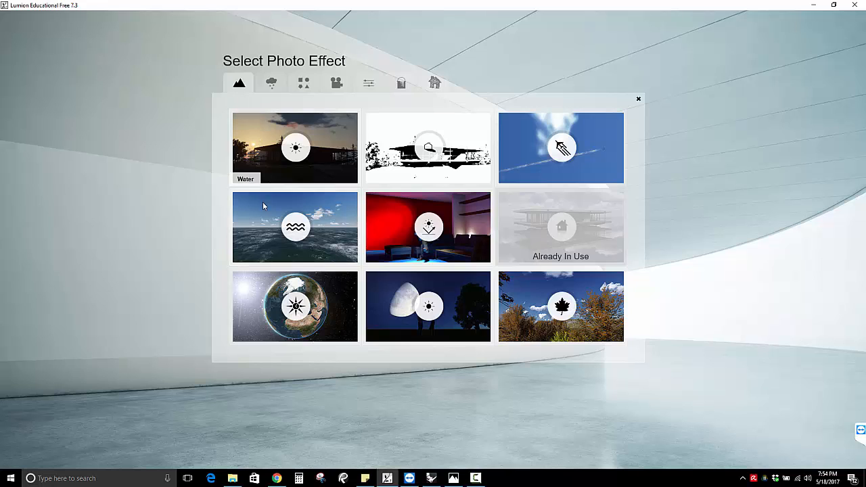
{"action": "left_click", "coordinate": [255, 301]}
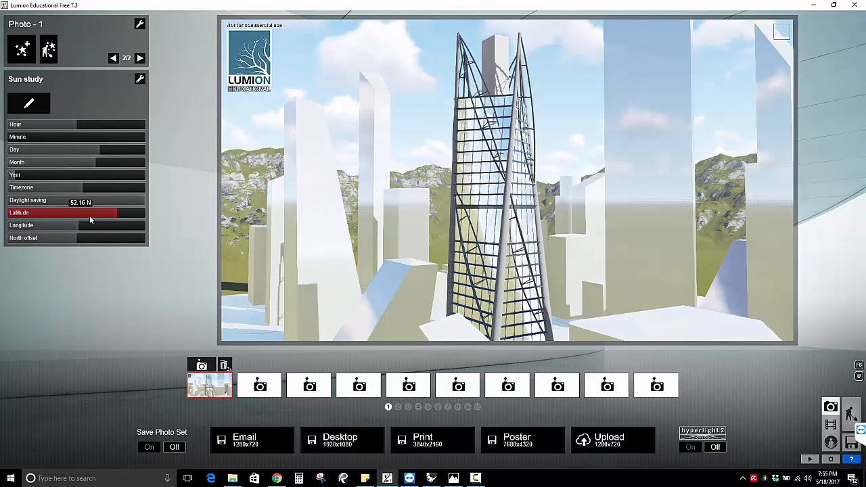
{"action": "left_click_drag", "start_coordinate": [89, 216], "coordinate": [32, 234]}
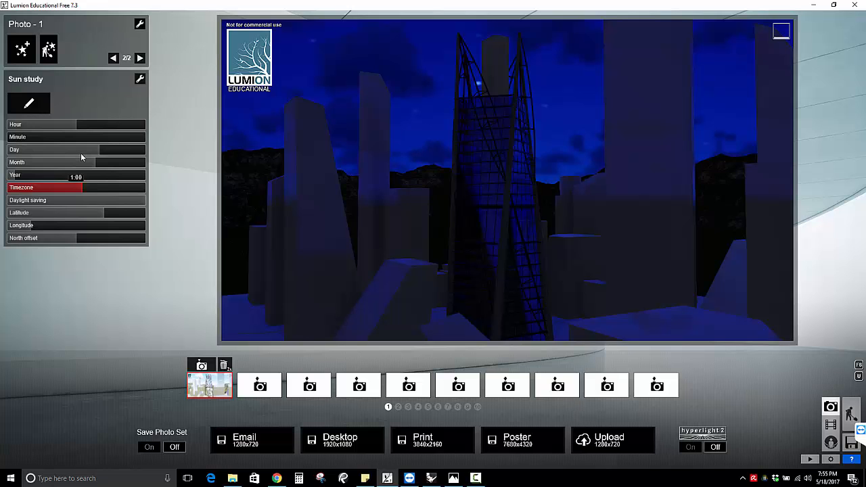
{"action": "mouse_move", "coordinate": [81, 191]}
{"action": "left_mouse_down"}
{"action": "mouse_move", "coordinate": [31, 192]}
{"action": "mouse_move", "coordinate": [26, 176]}
{"action": "left_mouse_up"}
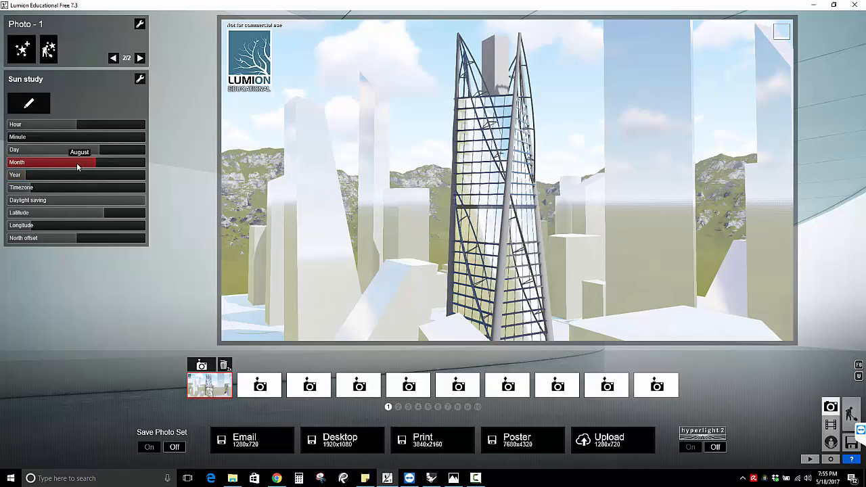
Set the sun study to an earlier month and reduce the hour to early morning for low light.
{"action": "left_click_drag", "start_coordinate": [87, 161], "coordinate": [70, 163]}
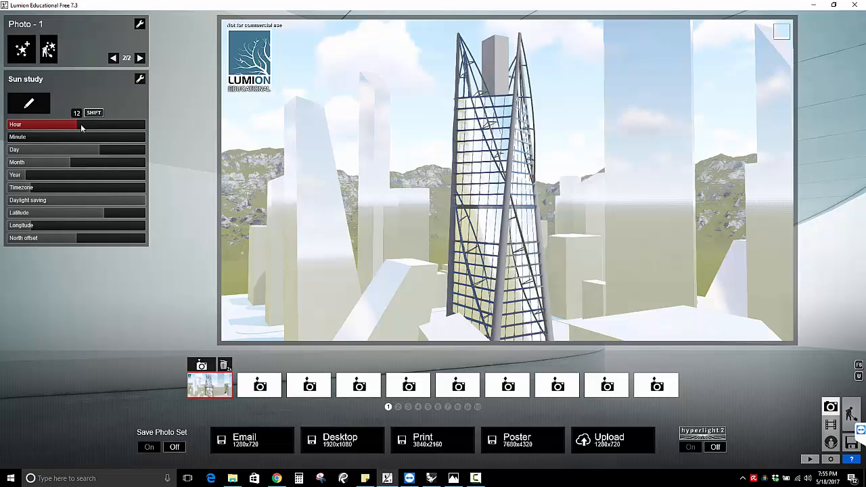
{"action": "left_click_drag", "start_coordinate": [80, 124], "coordinate": [67, 124]}
{"action": "left_click_drag", "start_coordinate": [65, 129], "coordinate": [45, 130]}
{"action": "mouse_move", "coordinate": [678, 320]}
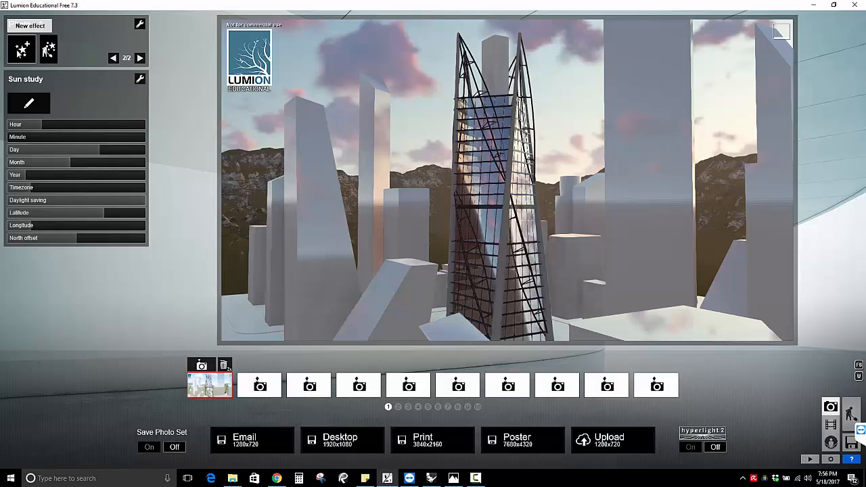
Add the Shadow effect with a sun shadow range of about 158 m and omnishadow raised to maximum.
{"action": "left_click", "coordinate": [21, 50]}
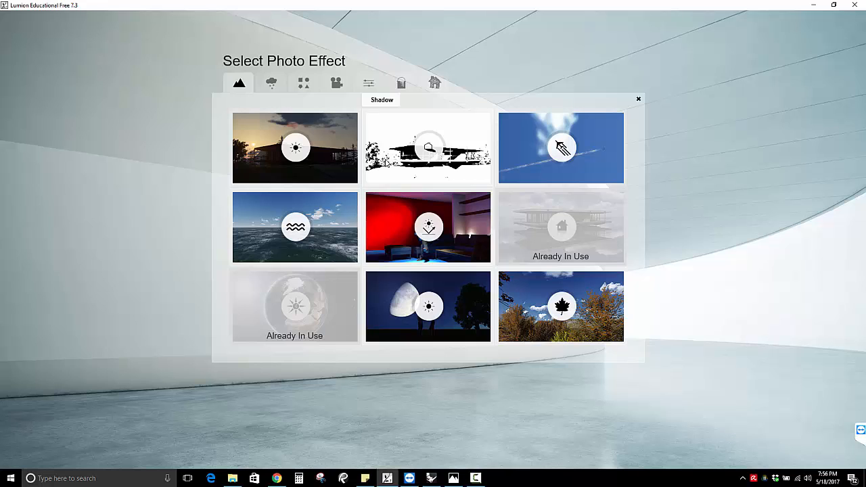
{"action": "left_click", "coordinate": [428, 148]}
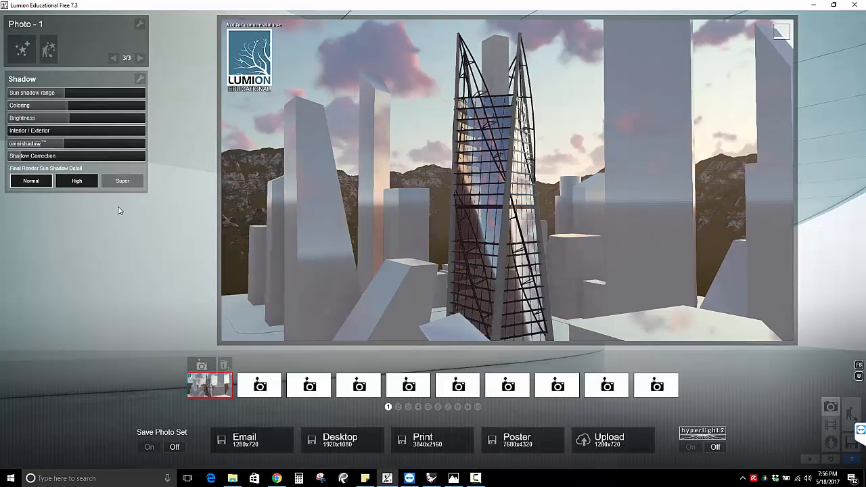
{"action": "left_click_drag", "start_coordinate": [60, 99], "coordinate": [19, 92]}
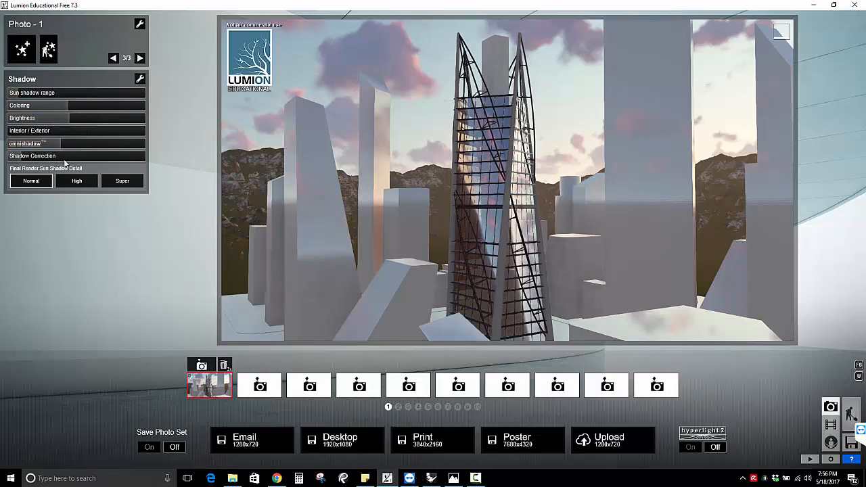
{"action": "left_click_drag", "start_coordinate": [57, 145], "coordinate": [167, 152]}
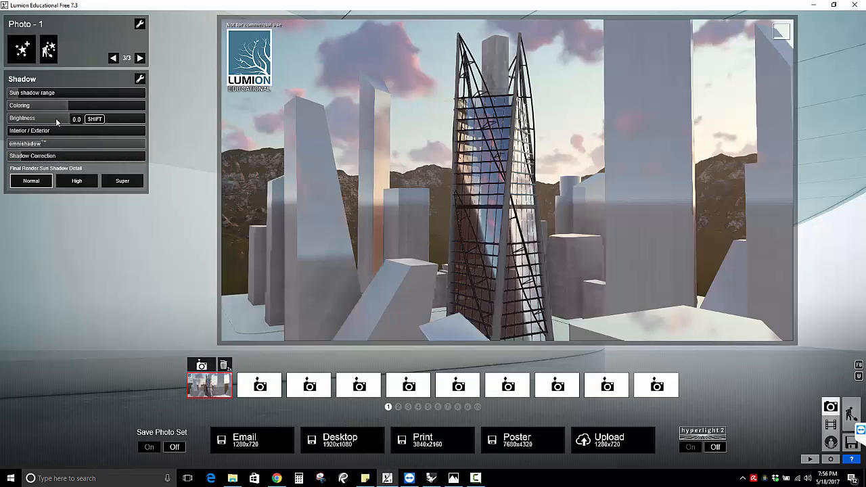
Lower the shadow brightness to 0.1, raise the shadow coloring to maximum, and try a different sun shadow range.
{"action": "left_click", "coordinate": [50, 144]}
{"action": "left_click_drag", "start_coordinate": [62, 117], "coordinate": [173, 106]}
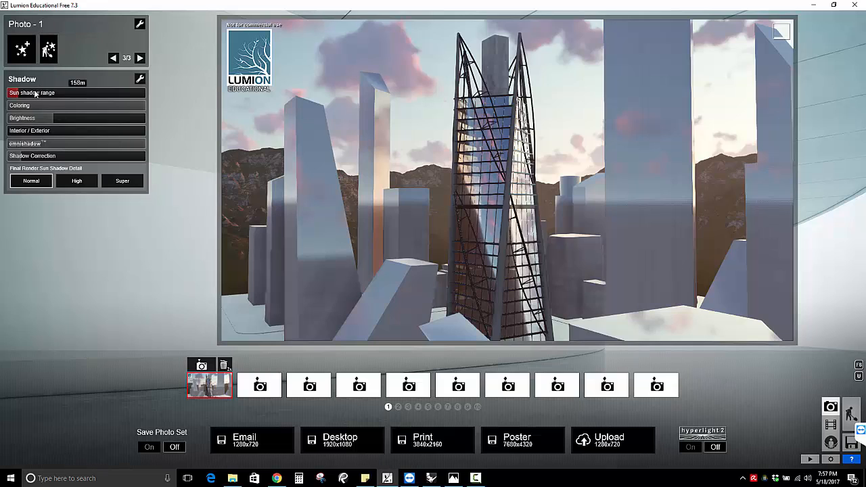
{"action": "left_click_drag", "start_coordinate": [29, 93], "coordinate": [131, 93]}
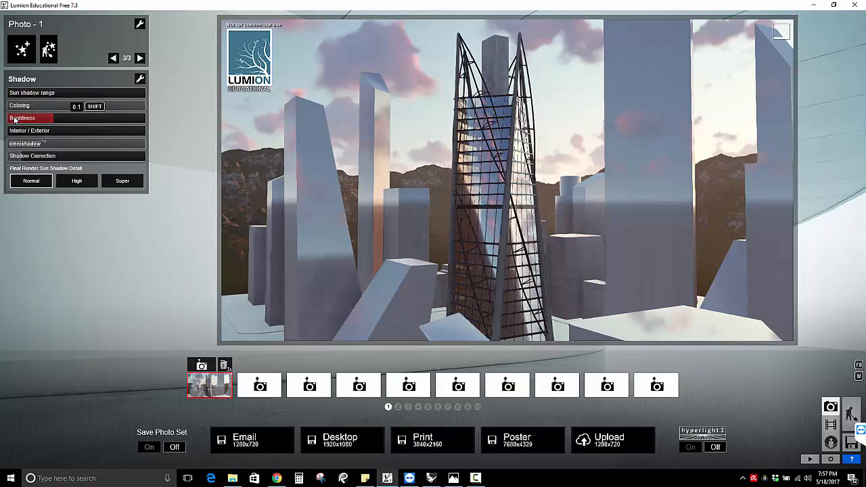
Add the Global Illumination effect to the photo and raise its sun amount slightly.
{"action": "left_click", "coordinate": [26, 50]}
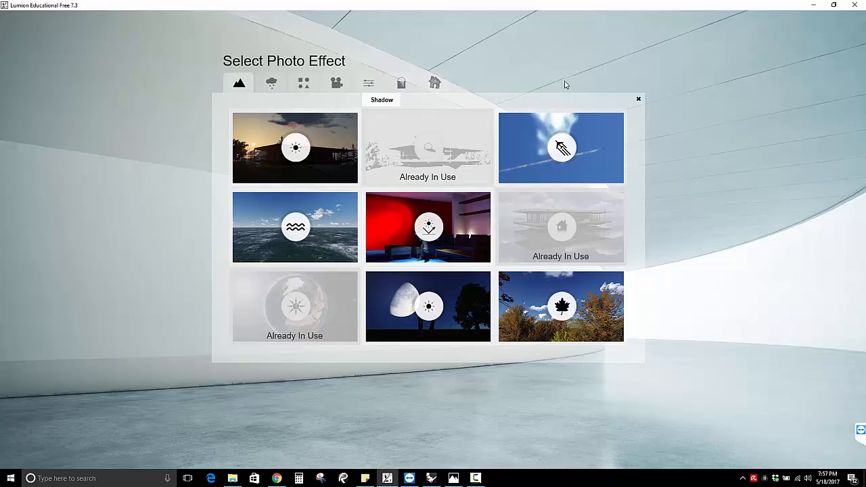
{"action": "left_click", "coordinate": [638, 99]}
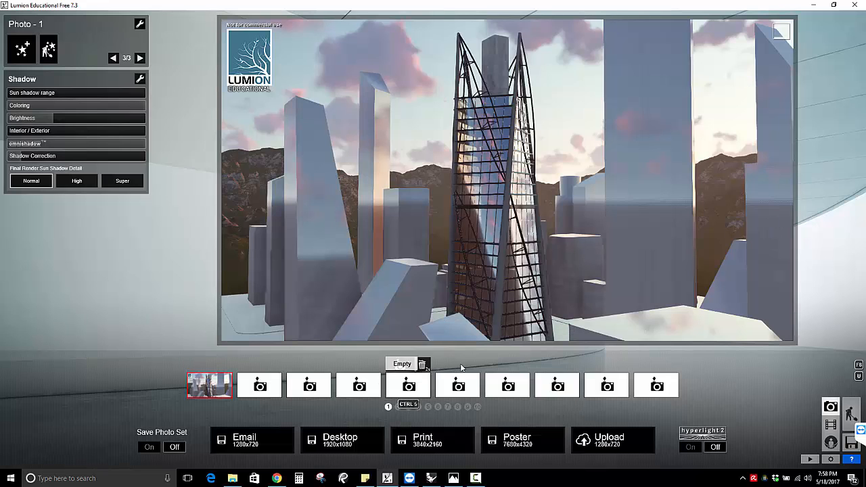
{"action": "left_click", "coordinate": [22, 49]}
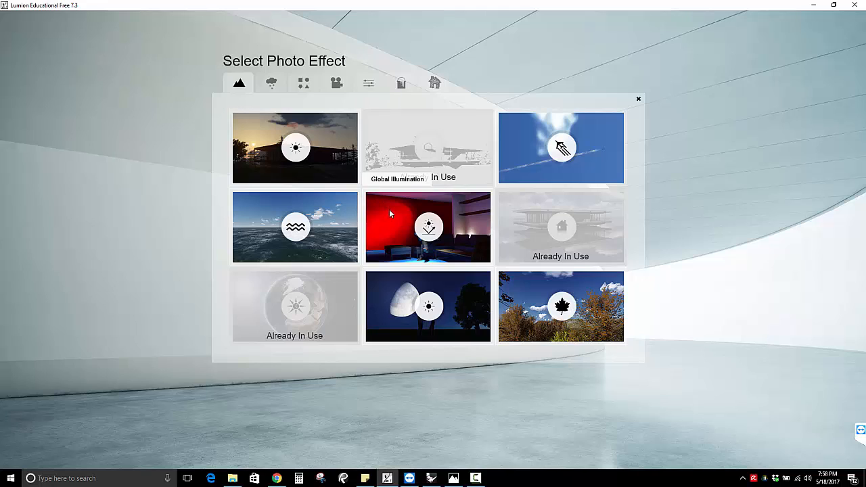
{"action": "left_click", "coordinate": [396, 169]}
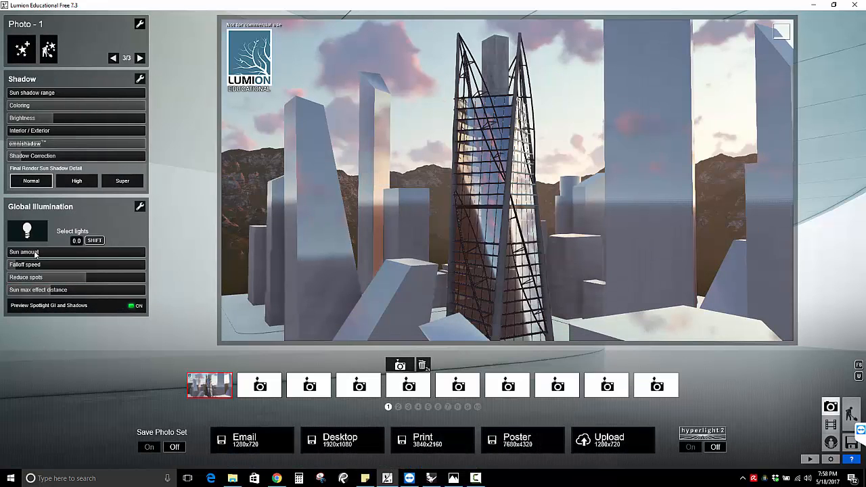
{"action": "mouse_move", "coordinate": [39, 252]}
{"action": "left_mouse_down"}
{"action": "mouse_move", "coordinate": [78, 250]}
{"action": "mouse_move", "coordinate": [22, 266]}
{"action": "mouse_move", "coordinate": [38, 251]}
{"action": "mouse_move", "coordinate": [122, 257]}
{"action": "mouse_move", "coordinate": [33, 255]}
{"action": "left_mouse_up"}
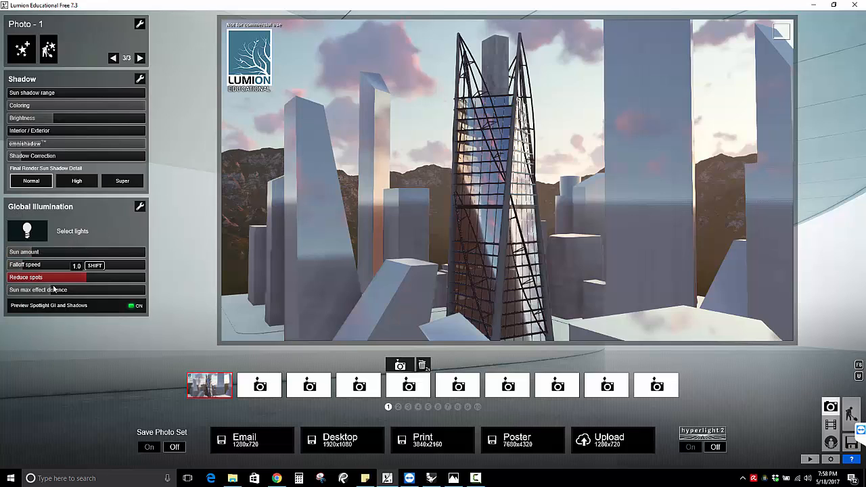
{"action": "scroll", "coordinate": [45, 292], "scroll_direction": "down", "scroll_amount": 2}
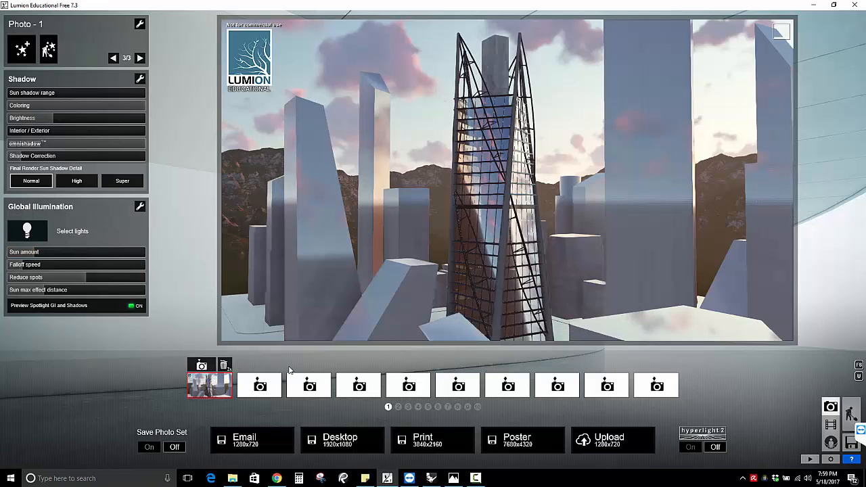
Try the Rain weather effect on the photo and remove it.
{"action": "left_click", "coordinate": [30, 56]}
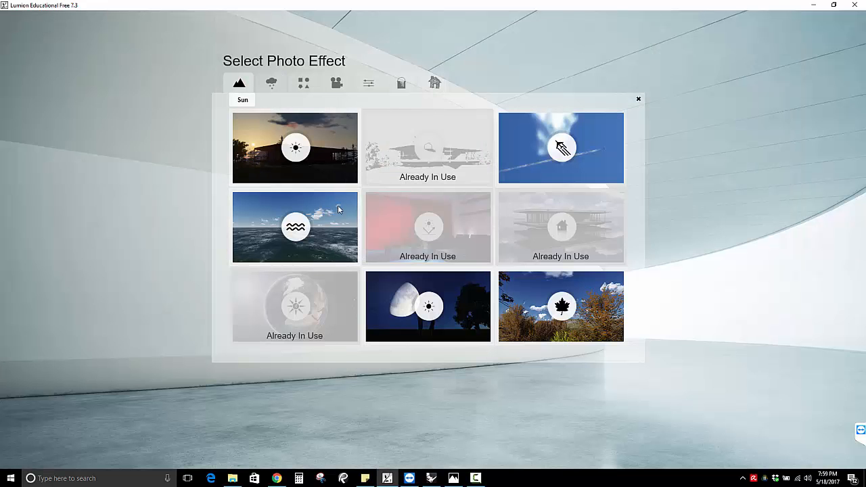
{"action": "left_click", "coordinate": [270, 83]}
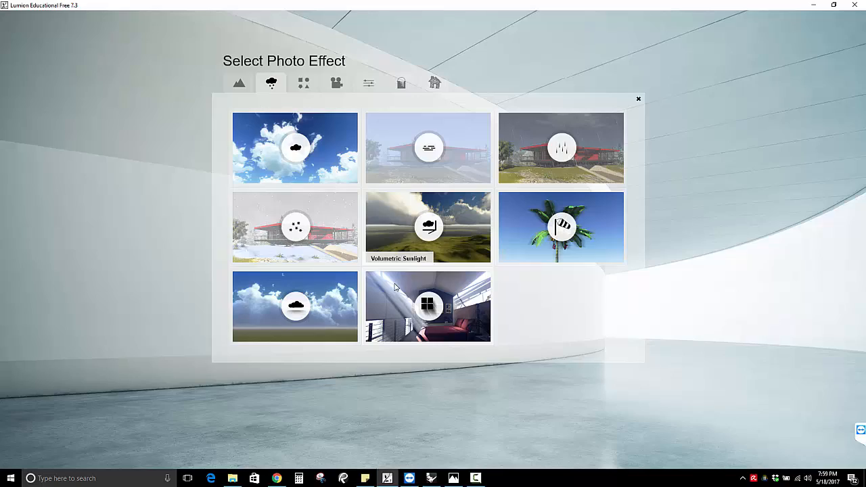
{"action": "left_click", "coordinate": [548, 149]}
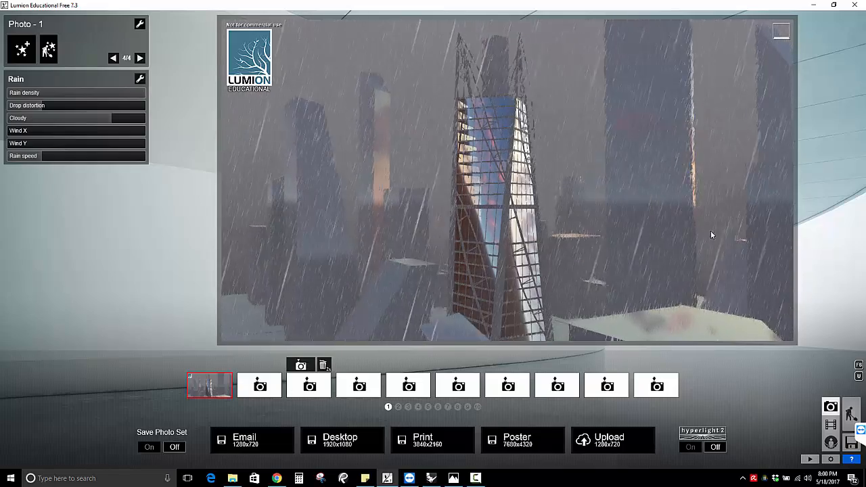
{"action": "left_click", "coordinate": [139, 80]}
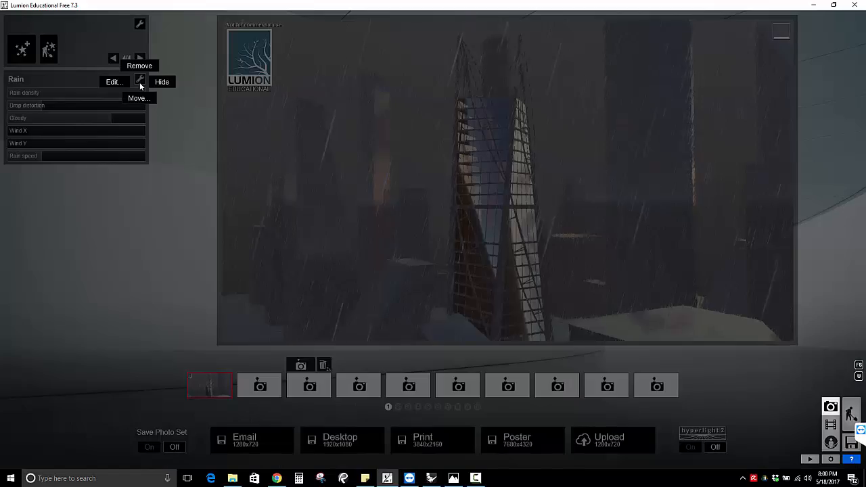
{"action": "left_click", "coordinate": [139, 66]}
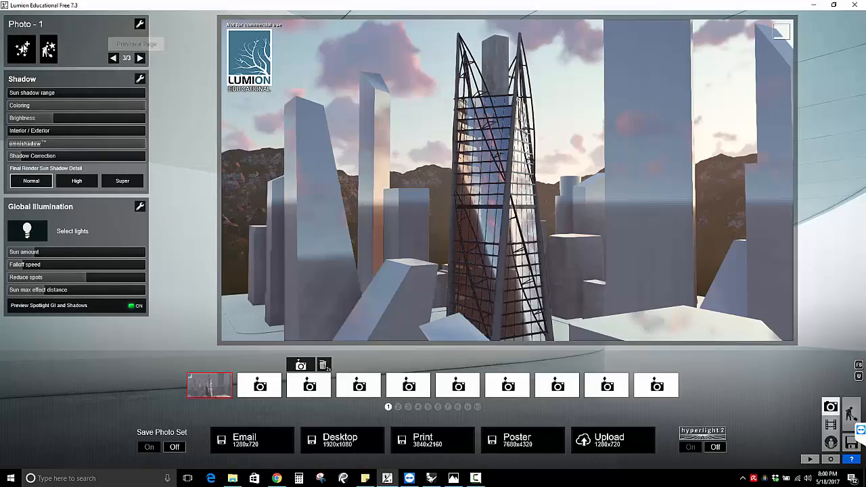
Try the Snow weather effect on the photo and remove it.
{"action": "left_click", "coordinate": [17, 52]}
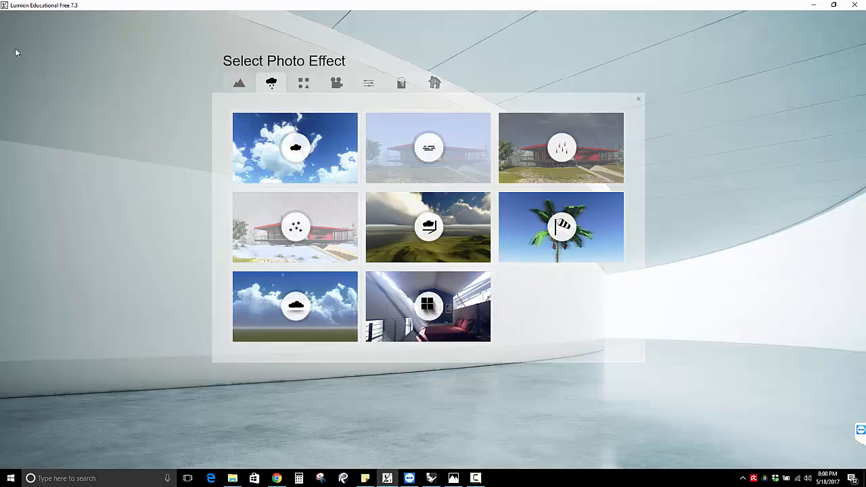
{"action": "left_click", "coordinate": [315, 238]}
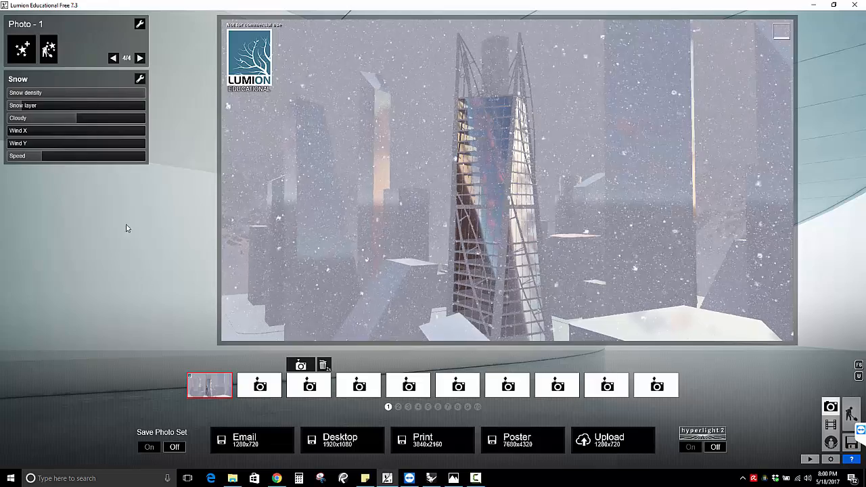
{"action": "left_click", "coordinate": [141, 79]}
{"action": "left_click", "coordinate": [141, 65]}
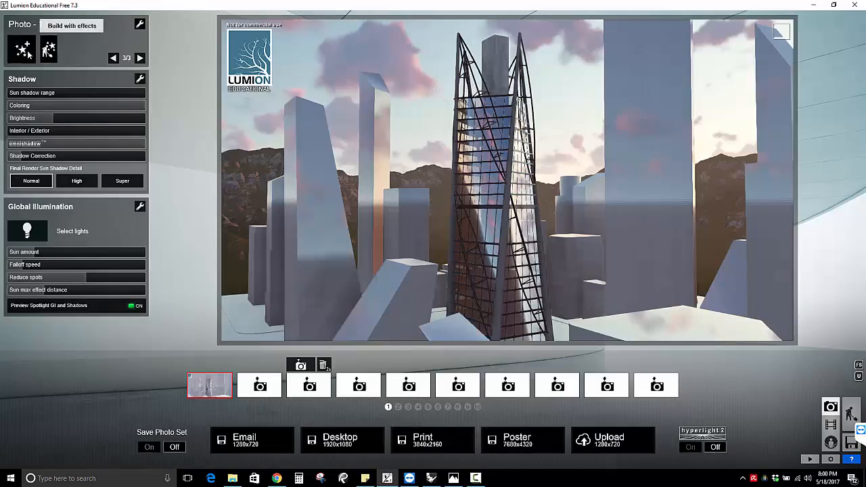
Try the Fog effect at several densities, from very light to maximum, and remove it.
{"action": "left_click", "coordinate": [22, 24]}
{"action": "left_click", "coordinate": [407, 158]}
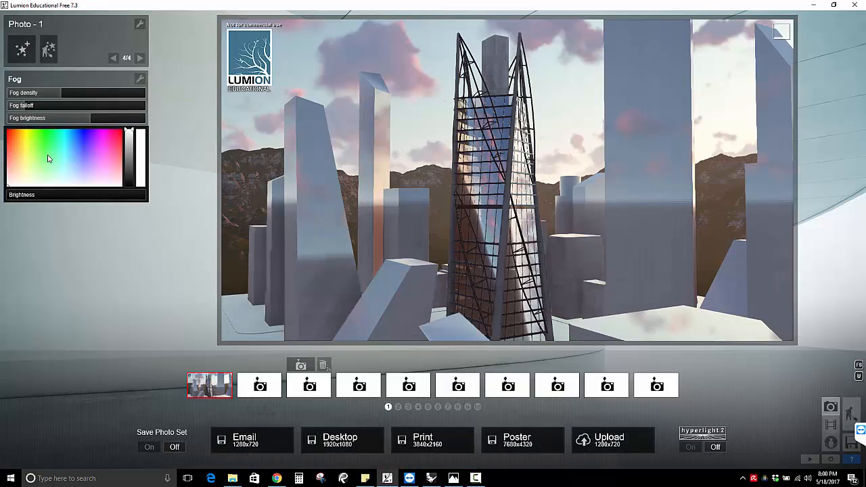
{"action": "left_click_drag", "start_coordinate": [70, 92], "coordinate": [50, 100]}
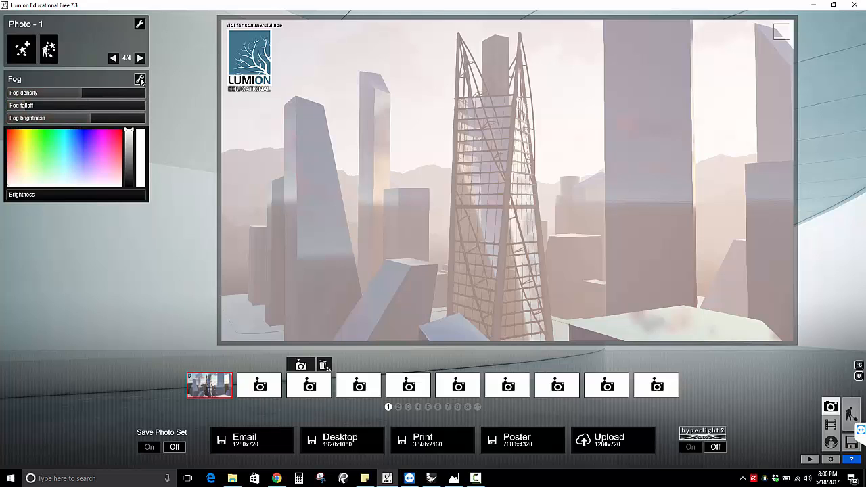
{"action": "left_click_drag", "start_coordinate": [88, 93], "coordinate": [283, 104]}
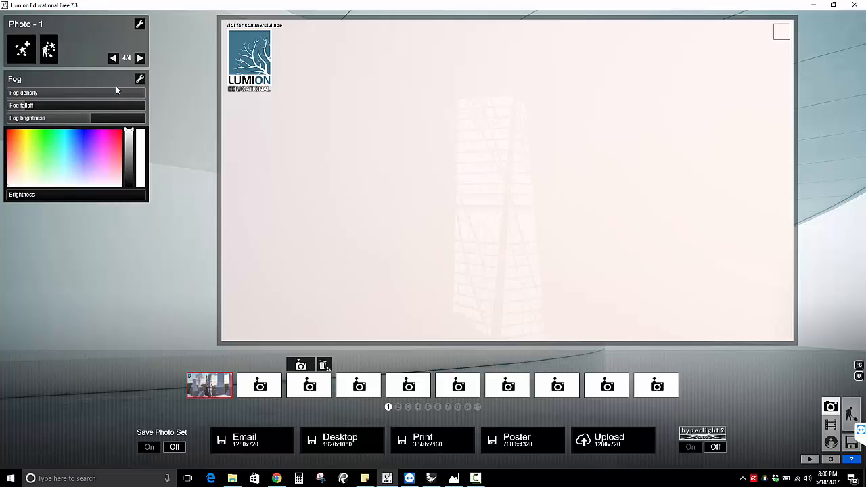
{"action": "left_click", "coordinate": [55, 94]}
{"action": "left_click_drag", "start_coordinate": [55, 96], "coordinate": [68, 96]}
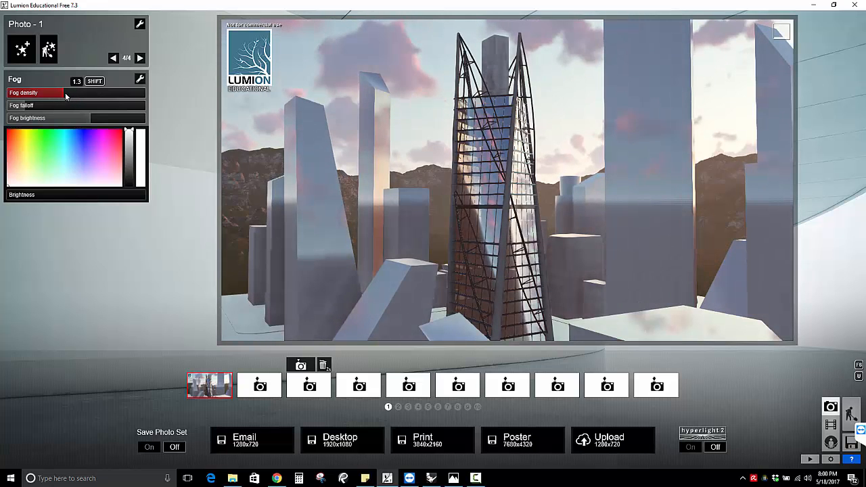
{"action": "left_click", "coordinate": [139, 79]}
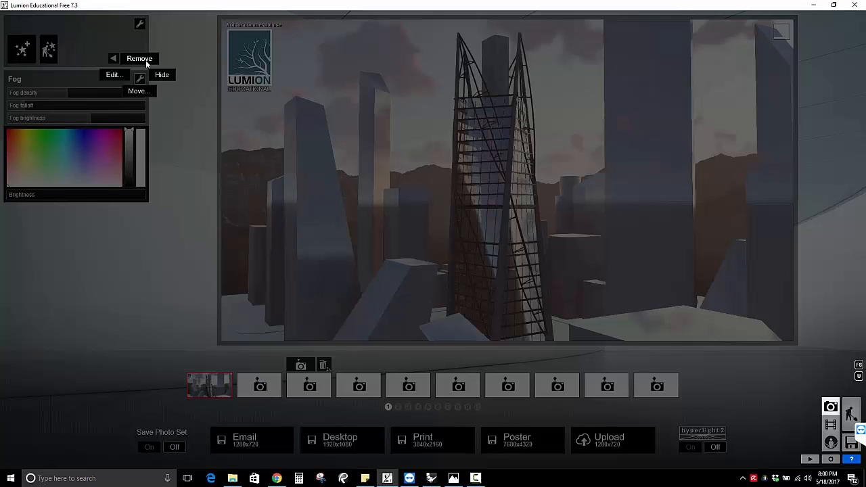
{"action": "left_click", "coordinate": [142, 59]}
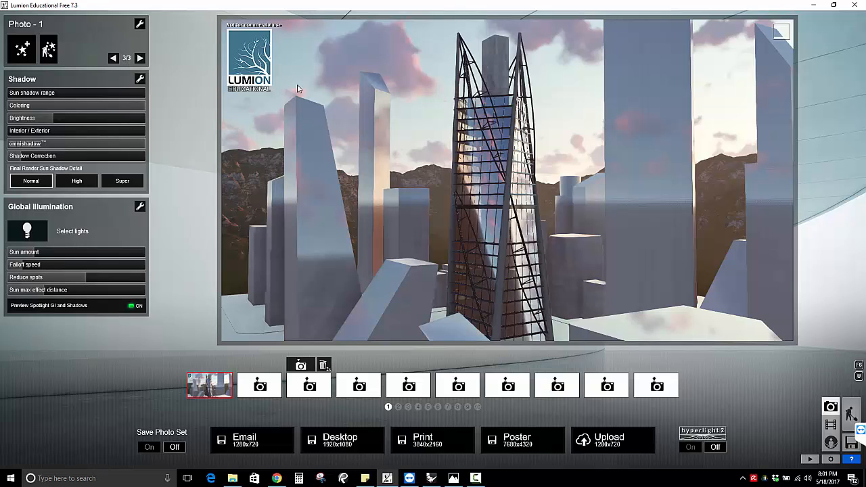
{"action": "mouse_move", "coordinate": [506, 297]}
{"action": "right_mouse_down"}
{"action": "mouse_move", "coordinate": [511, 169]}
{"action": "mouse_move", "coordinate": [511, 304]}
{"action": "mouse_move", "coordinate": [510, 288]}
{"action": "right_mouse_up"}
{"action": "key", "text": "s"}
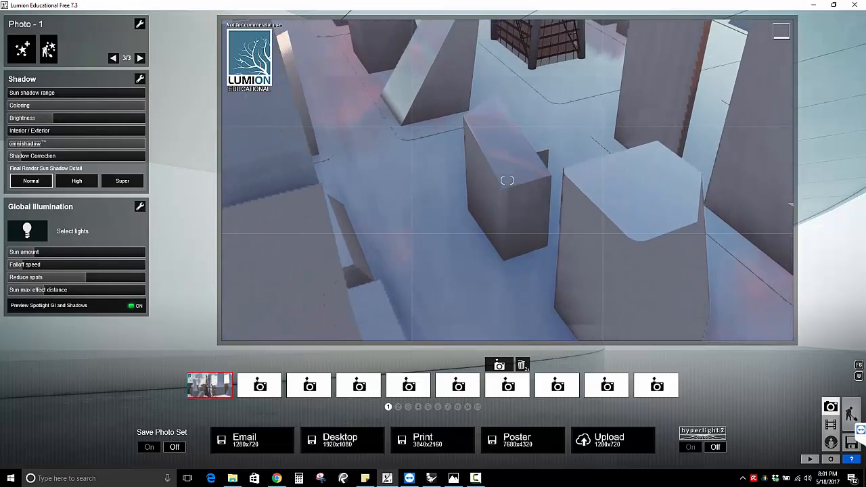
{"action": "right_click_drag", "start_coordinate": [507, 181], "coordinate": [516, 145]}
{"action": "left_click", "coordinate": [220, 384]}
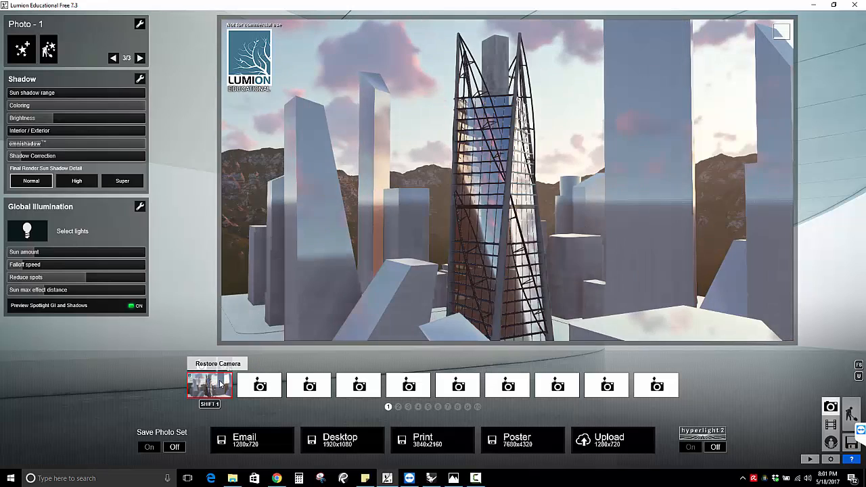
Add the Fog effect, raise its density, falloff and brightness while viewing the whole city from above, and restore the saved camera.
{"action": "right_click_drag", "start_coordinate": [542, 185], "coordinate": [549, 267]}
{"action": "key", "text": "s"}
{"action": "right_click_drag", "start_coordinate": [507, 180], "coordinate": [523, 139]}
{"action": "key", "text": "s"}
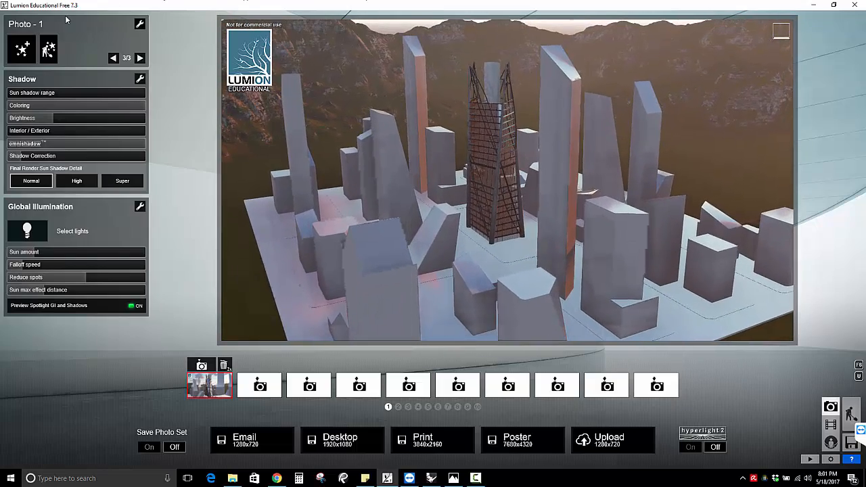
{"action": "left_click", "coordinate": [23, 53]}
{"action": "left_click", "coordinate": [416, 147]}
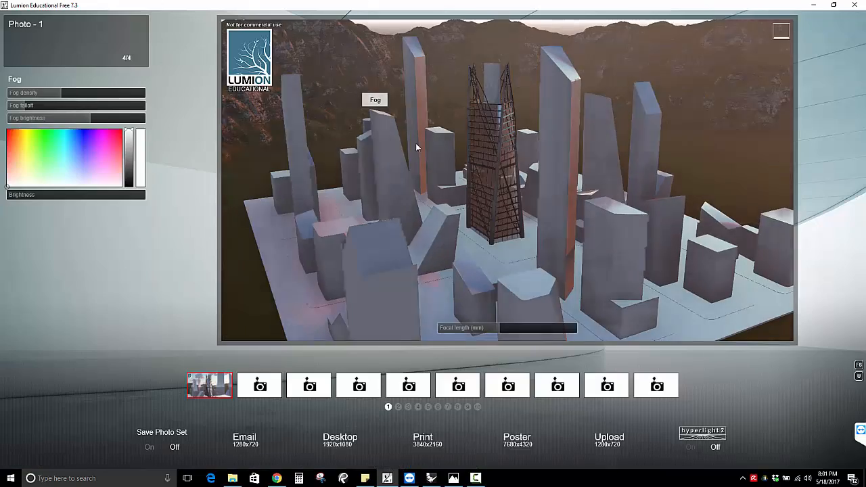
{"action": "left_click_drag", "start_coordinate": [67, 93], "coordinate": [85, 91]}
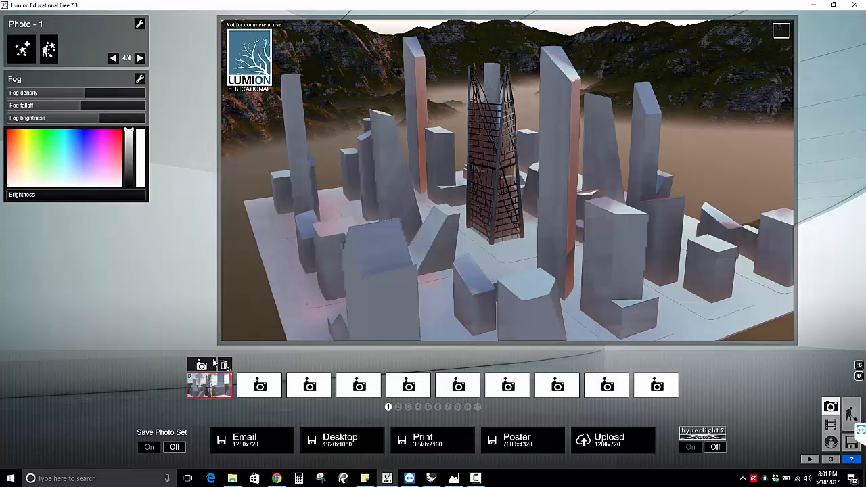
{"action": "left_click", "coordinate": [219, 391]}
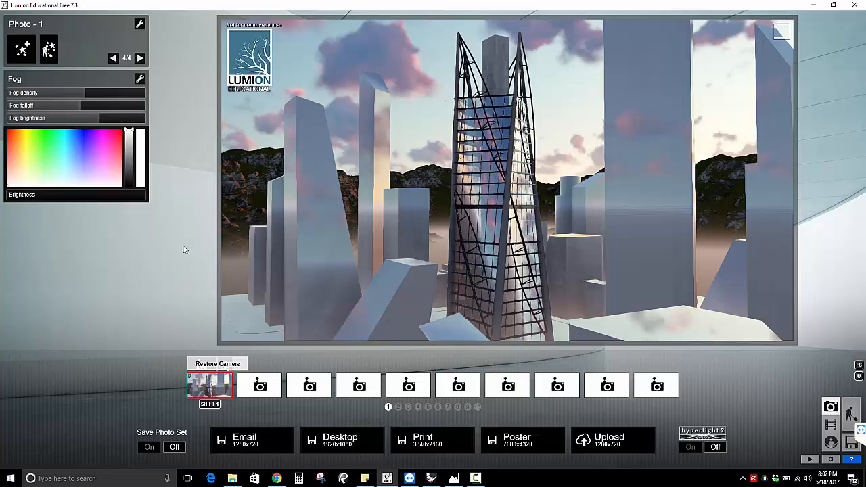
Add the Volumetric Sunlight effect to the photo and set the sun study hour to 7.
{"action": "left_click", "coordinate": [21, 51]}
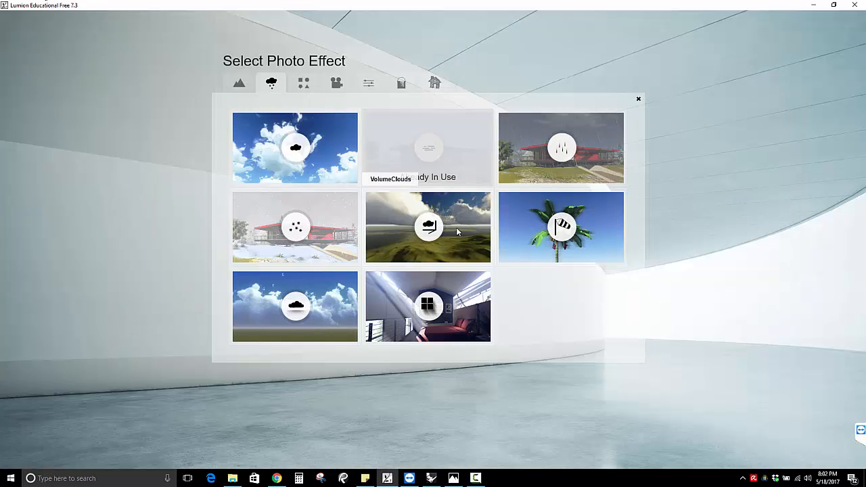
{"action": "left_click", "coordinate": [452, 257]}
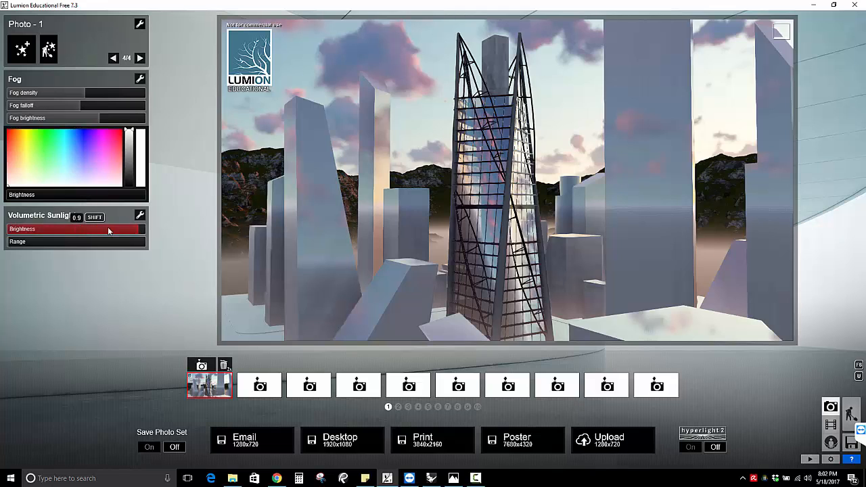
{"action": "left_click", "coordinate": [113, 58]}
{"action": "left_click", "coordinate": [113, 59]}
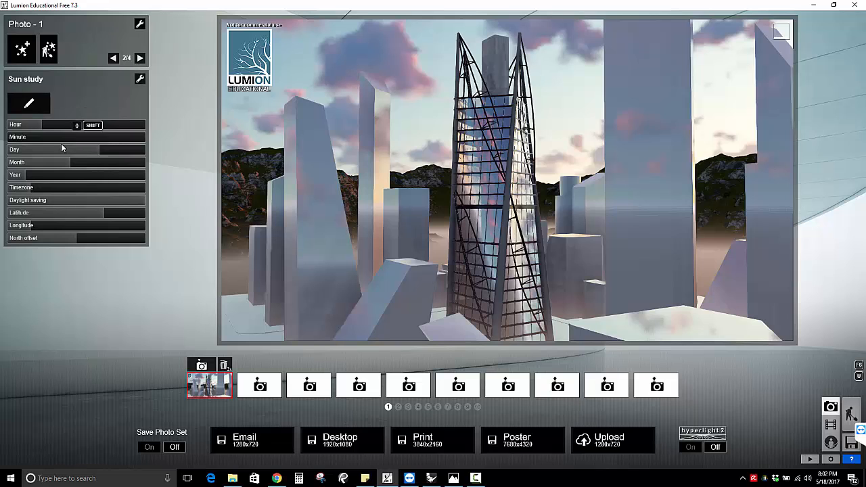
{"action": "left_click", "coordinate": [48, 123]}
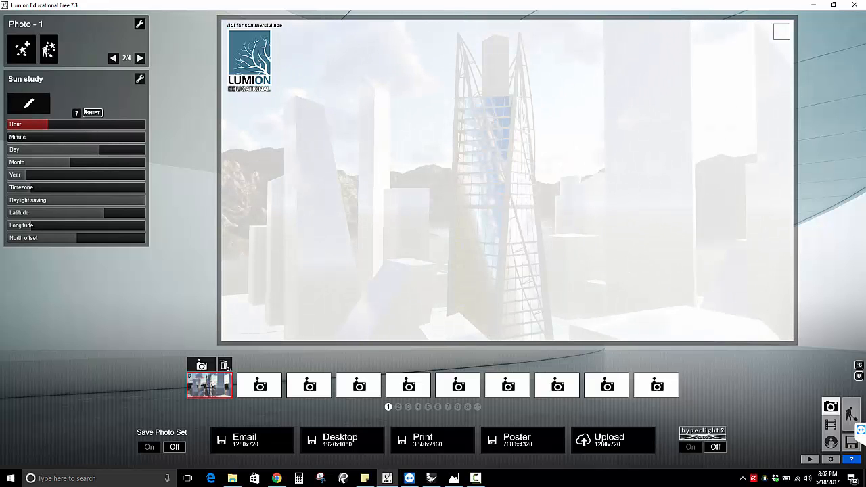
Lower the Volumetric Sunlight brightness to 0.0.
{"action": "left_click", "coordinate": [140, 58]}
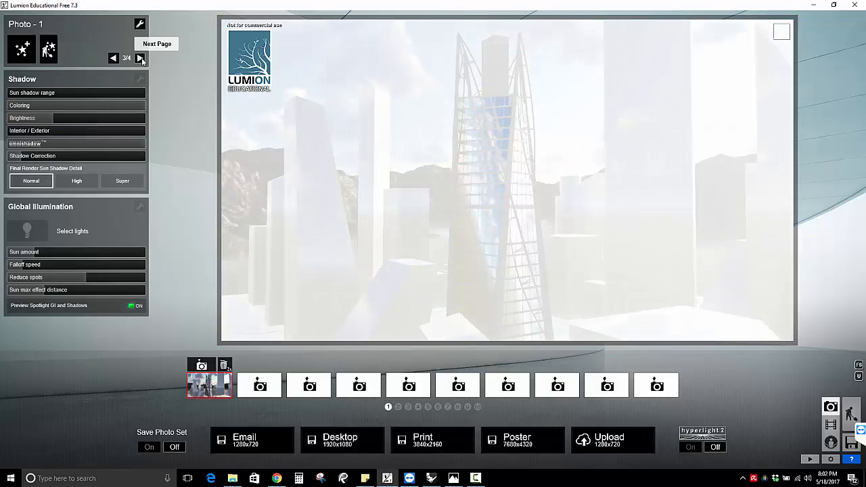
{"action": "left_click", "coordinate": [140, 58]}
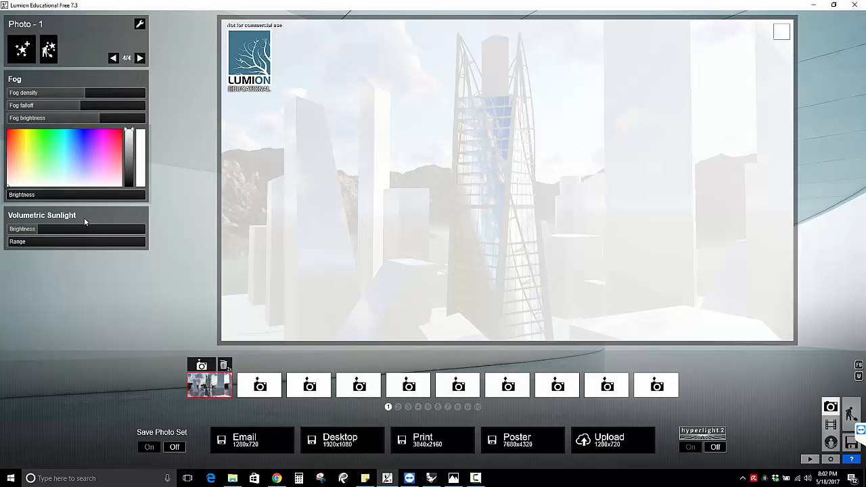
{"action": "left_click_drag", "start_coordinate": [39, 229], "coordinate": [8, 244]}
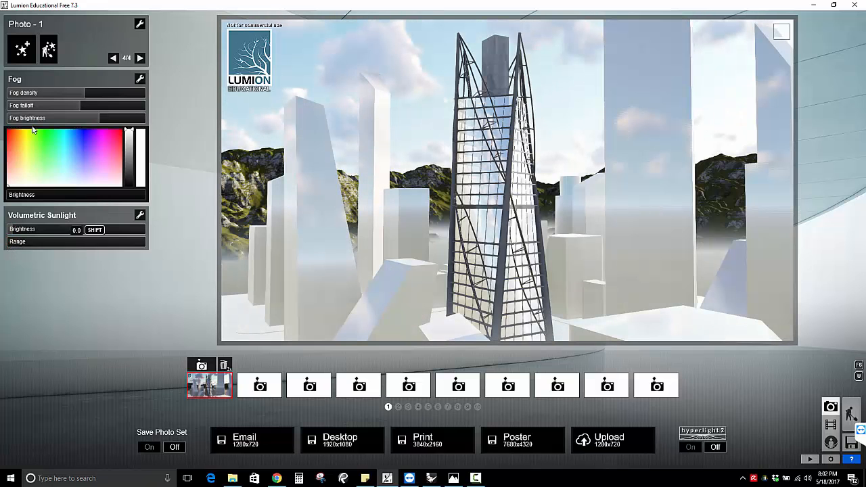
Turn the view toward the sun, test Volumetric Sunlight brightness up to 0.6, settle on a low level, and restore the saved camera.
{"action": "right_click_drag", "start_coordinate": [442, 120], "coordinate": [416, 158]}
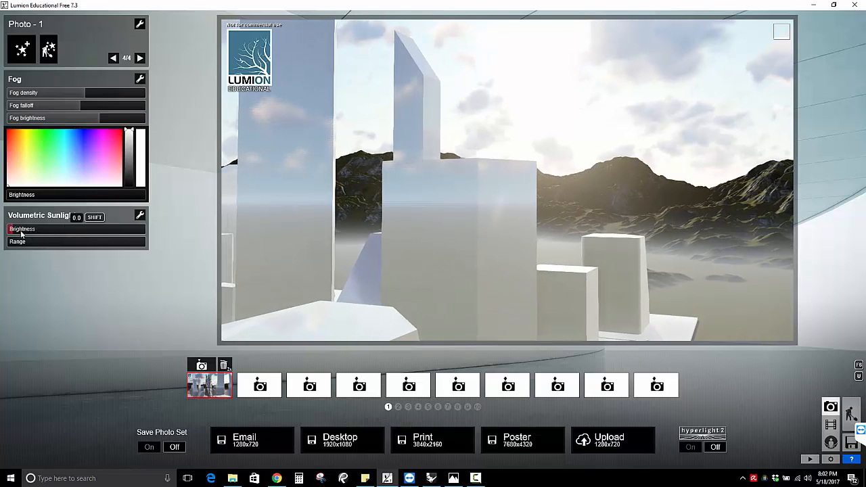
{"action": "left_click_drag", "start_coordinate": [16, 231], "coordinate": [48, 230]}
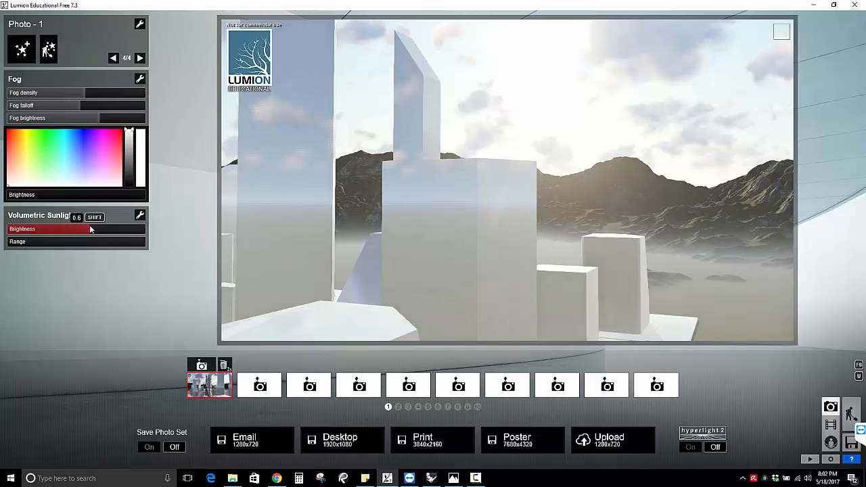
{"action": "left_click_drag", "start_coordinate": [65, 228], "coordinate": [41, 228]}
{"action": "left_click", "coordinate": [201, 387]}
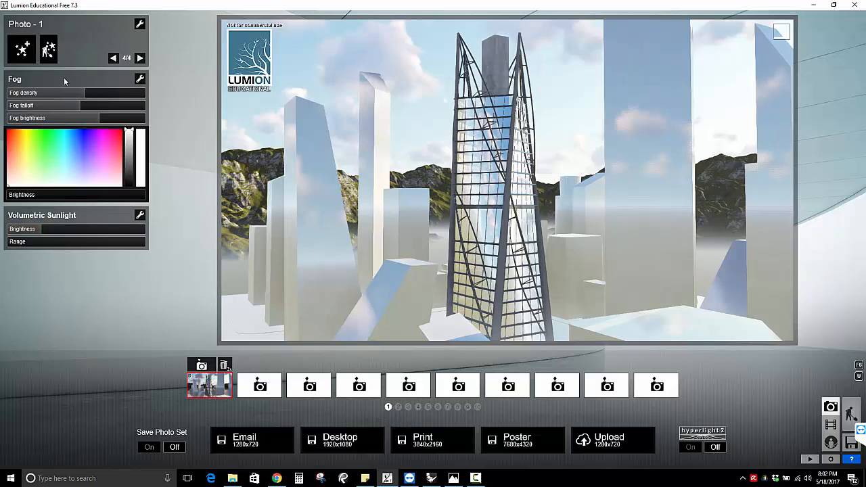
Move the sun study time slightly earlier by lowering the hour and raising the minutes.
{"action": "left_click", "coordinate": [113, 58]}
{"action": "left_click", "coordinate": [113, 58]}
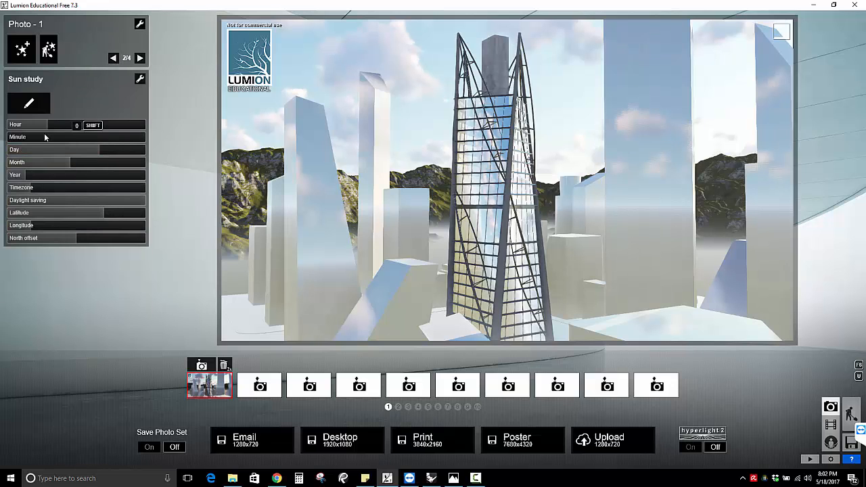
{"action": "left_click_drag", "start_coordinate": [47, 125], "coordinate": [62, 140]}
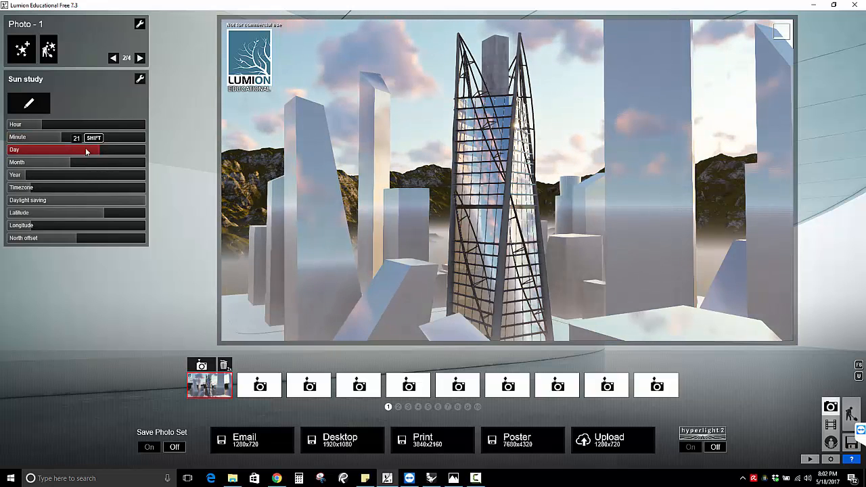
Raise the Volumetric Sunlight brightness to 1.0.
{"action": "left_click", "coordinate": [140, 58]}
{"action": "left_click", "coordinate": [140, 57]}
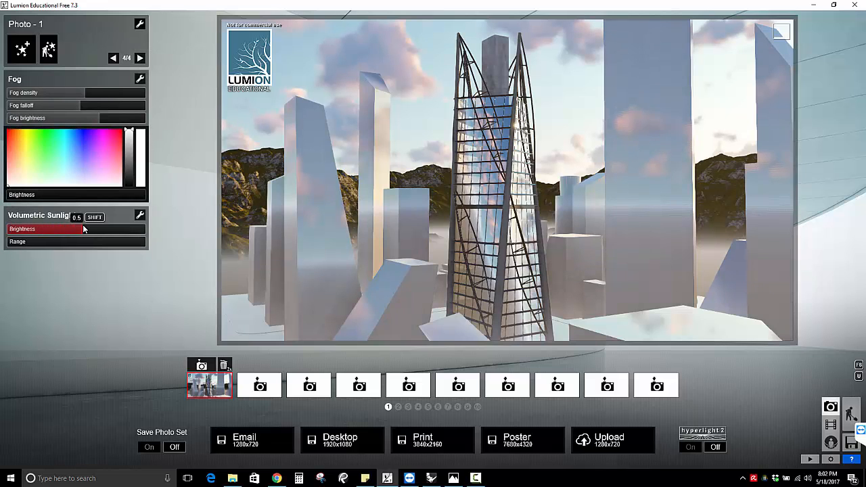
{"action": "left_click_drag", "start_coordinate": [46, 235], "coordinate": [96, 228]}
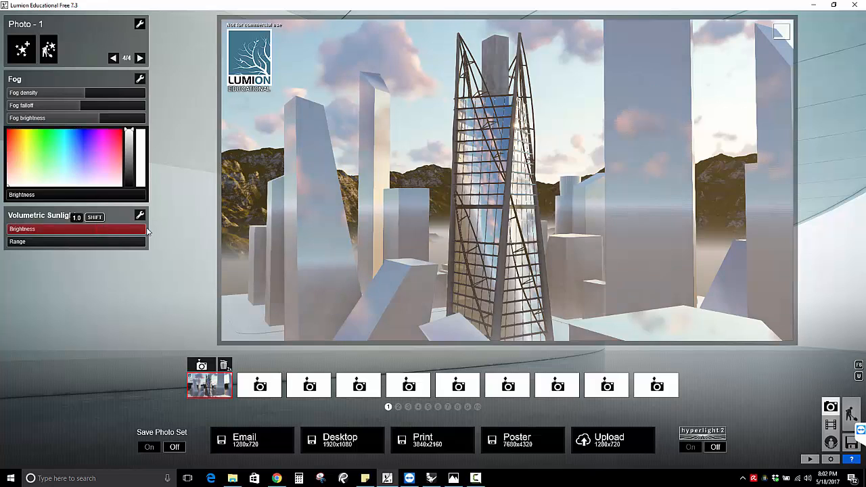
{"action": "left_click", "coordinate": [121, 228]}
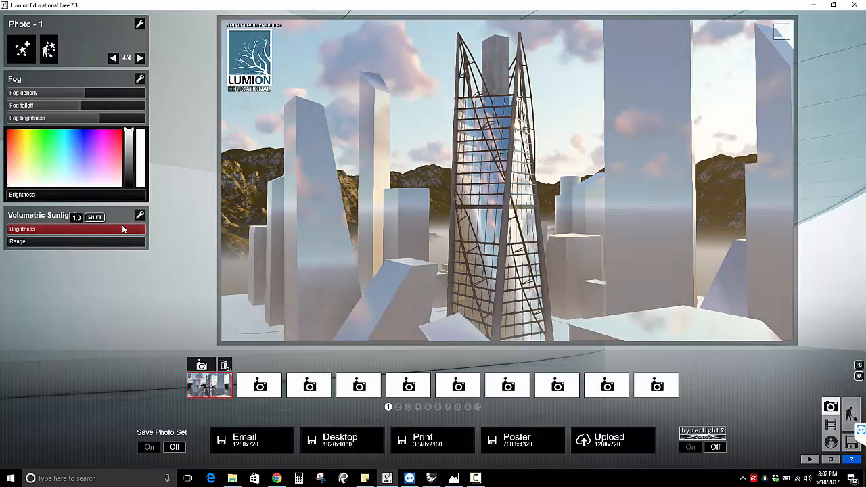
Set the Volumetric Sunlight range to about 0.0034 and lower its brightness to slightly over a third.
{"action": "left_click", "coordinate": [21, 241]}
{"action": "left_click_drag", "start_coordinate": [11, 245], "coordinate": [7, 246]}
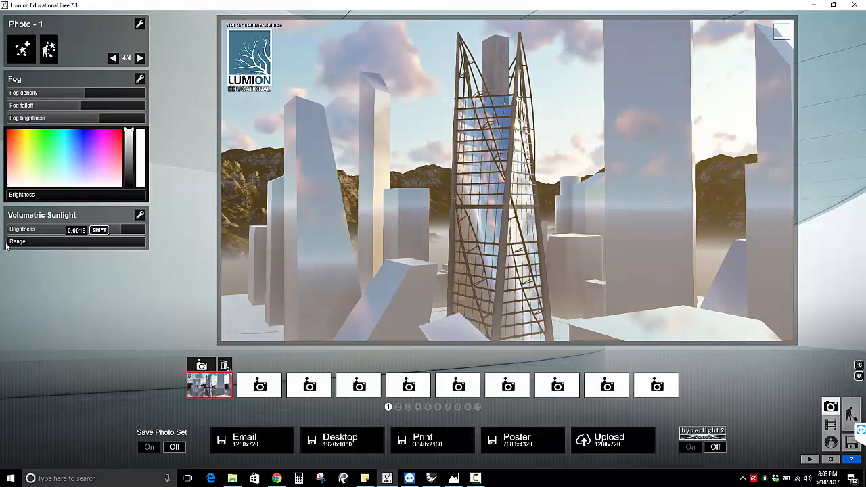
{"action": "left_click_drag", "start_coordinate": [75, 230], "coordinate": [15, 245]}
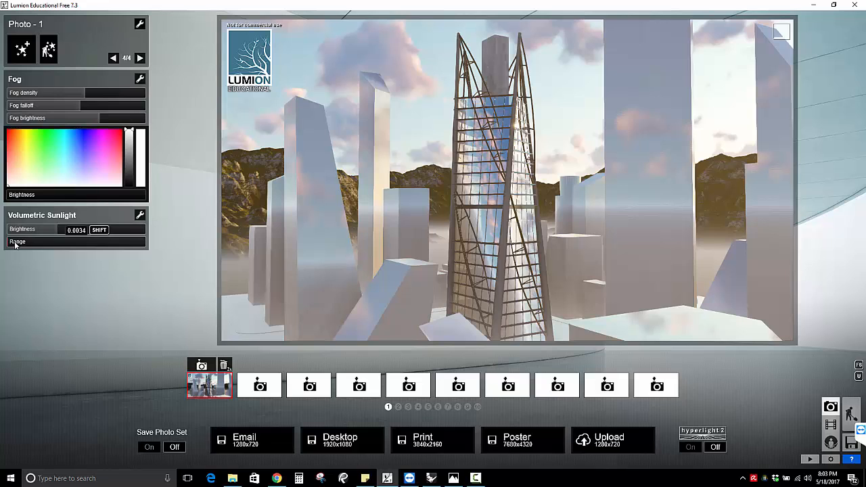
Add a Cloud weather effect, set its cloud brightness to about 0.2, and reduce the sky brightness to around half.
{"action": "left_click", "coordinate": [48, 50]}
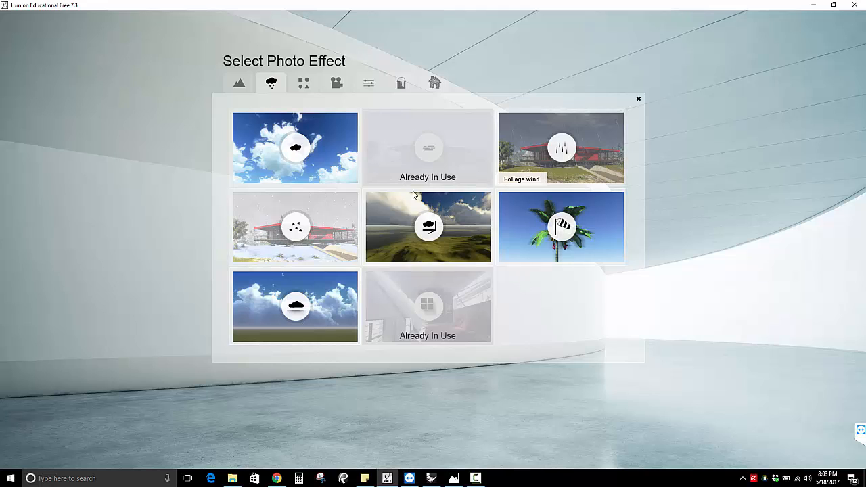
{"action": "left_click", "coordinate": [270, 178]}
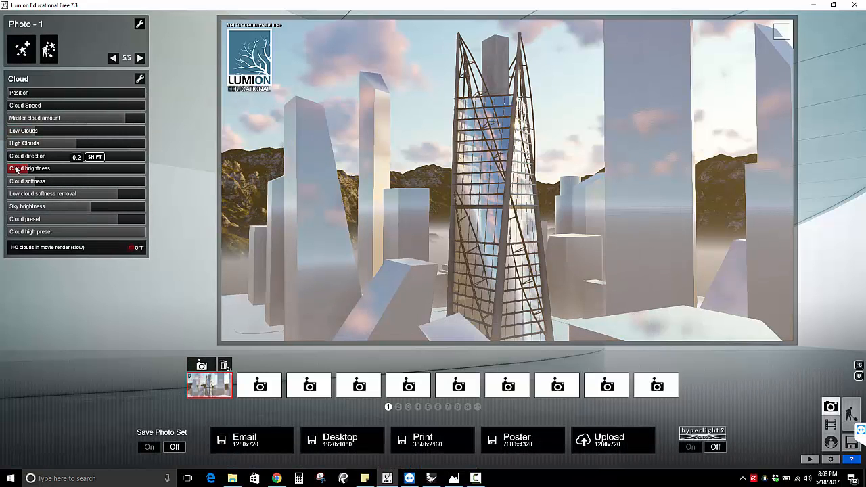
{"action": "left_click_drag", "start_coordinate": [21, 171], "coordinate": [27, 170]}
{"action": "left_click_drag", "start_coordinate": [46, 206], "coordinate": [73, 210]}
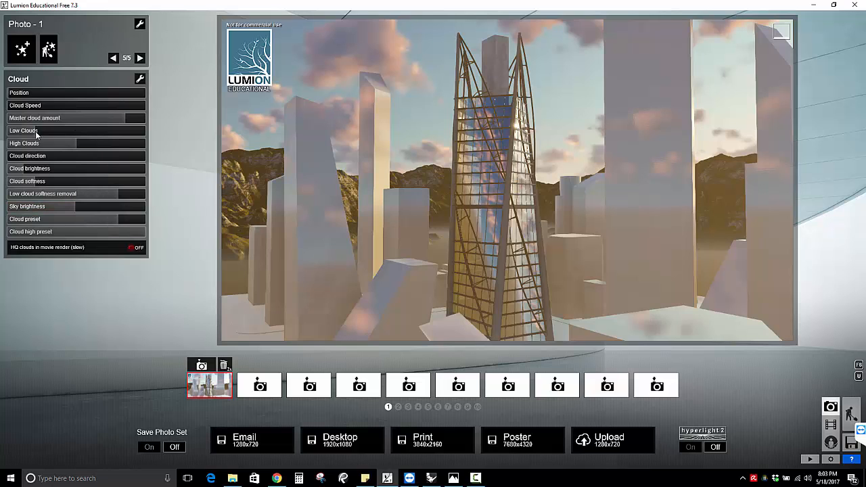
Raise High Clouds to 1.0, reduce Low Clouds to just under 0.2, and shift the cloud position slightly.
{"action": "left_click_drag", "start_coordinate": [94, 147], "coordinate": [284, 141]}
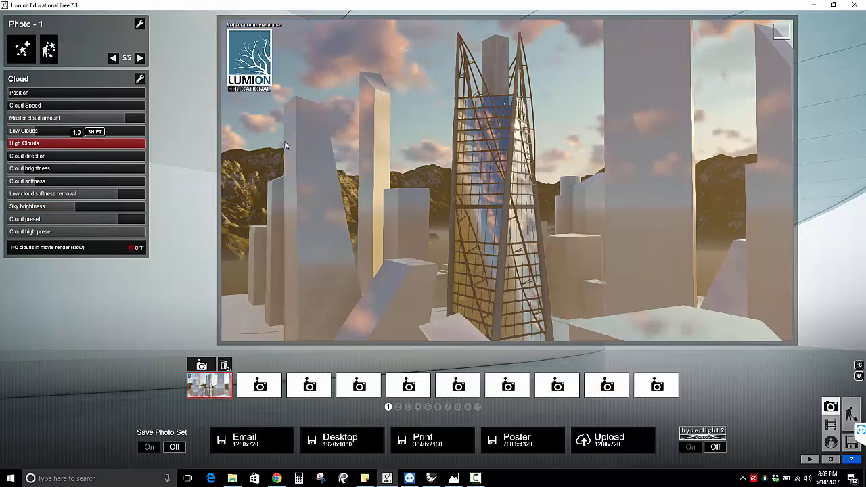
{"action": "mouse_move", "coordinate": [30, 131]}
{"action": "left_mouse_down"}
{"action": "mouse_move", "coordinate": [53, 131]}
{"action": "mouse_move", "coordinate": [27, 129]}
{"action": "left_mouse_up"}
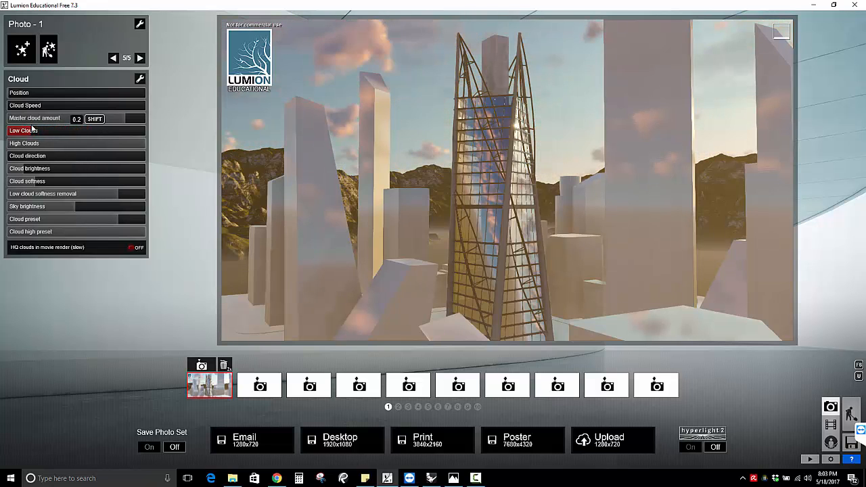
{"action": "mouse_move", "coordinate": [26, 94]}
{"action": "left_mouse_down"}
{"action": "mouse_move", "coordinate": [96, 93]}
{"action": "mouse_move", "coordinate": [41, 96]}
{"action": "left_mouse_up"}
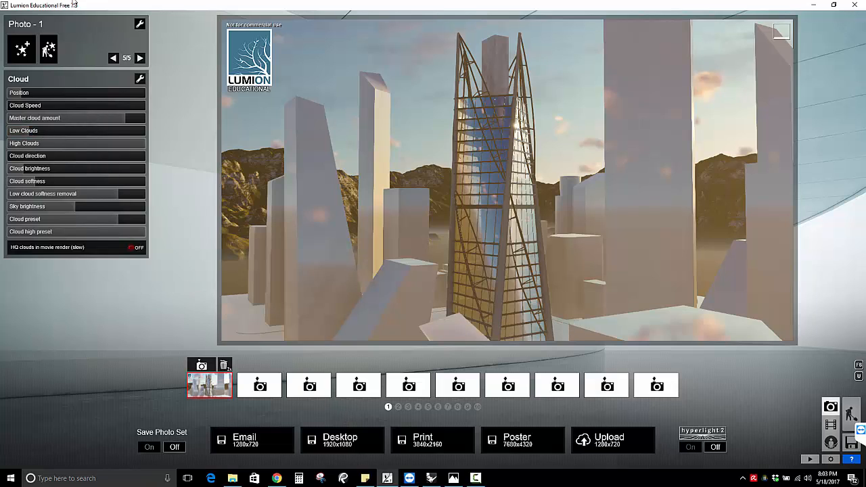
Add a Depth of Field camera effect to the photo and raise its amount to the maximum.
{"action": "left_click", "coordinate": [48, 55]}
{"action": "left_click", "coordinate": [304, 82]}
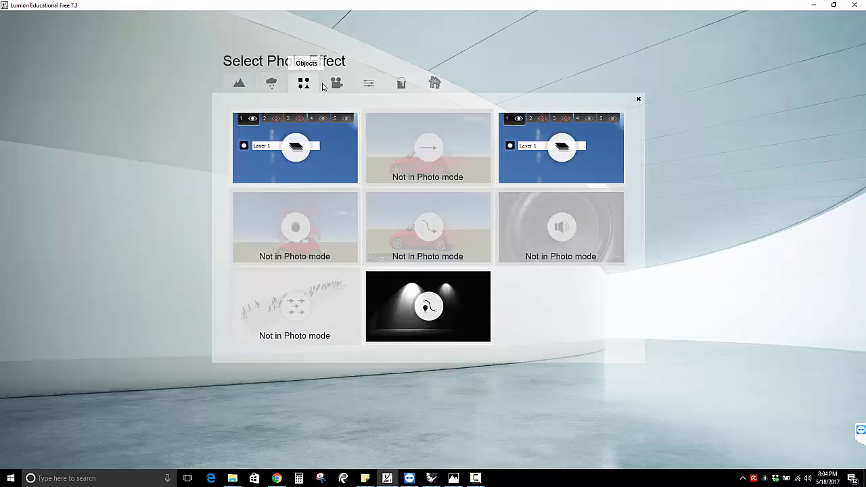
{"action": "left_click", "coordinate": [336, 82]}
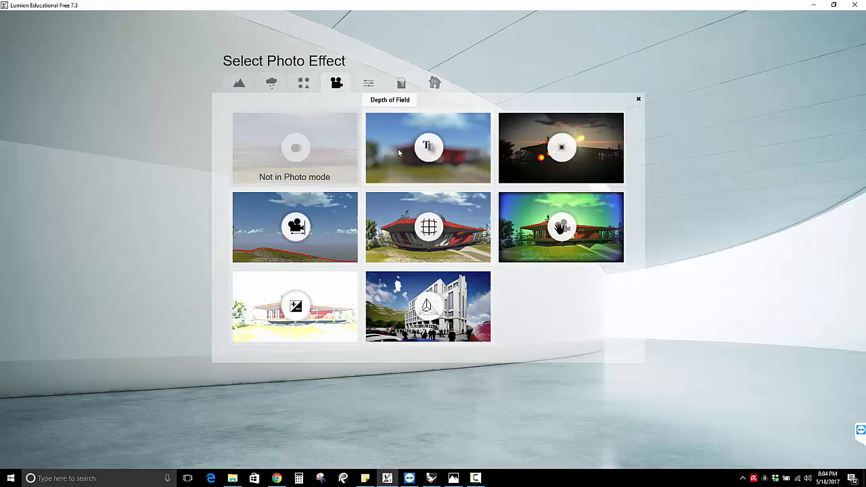
{"action": "left_click", "coordinate": [397, 148]}
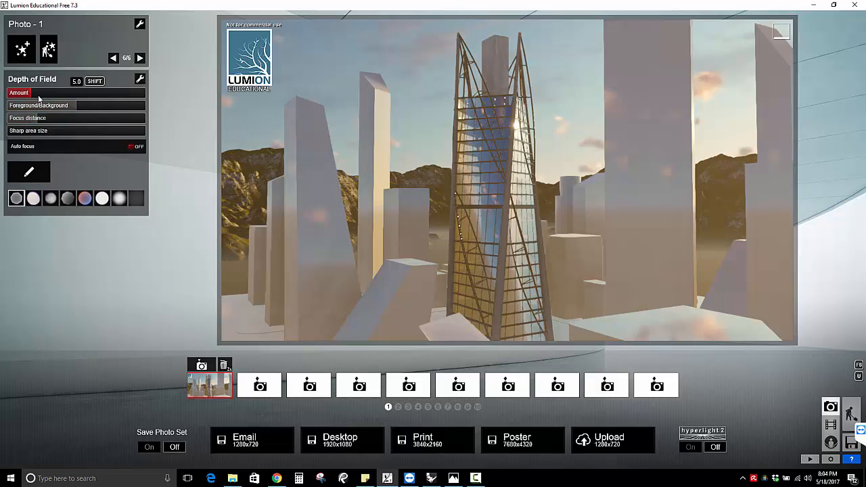
{"action": "left_click_drag", "start_coordinate": [35, 93], "coordinate": [207, 116]}
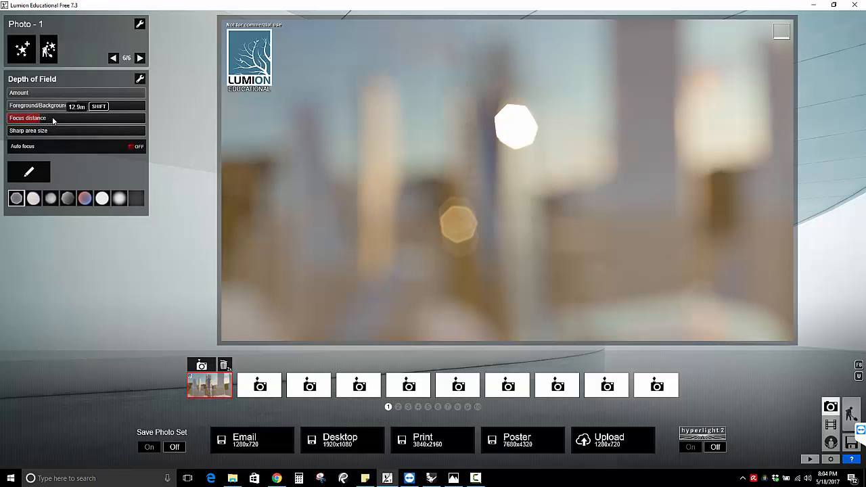
Set the Depth of Field focus distance to about 302 m and Foreground/Background to 1.0, and increase the sharp area size to about a third.
{"action": "left_click_drag", "start_coordinate": [53, 119], "coordinate": [96, 124]}
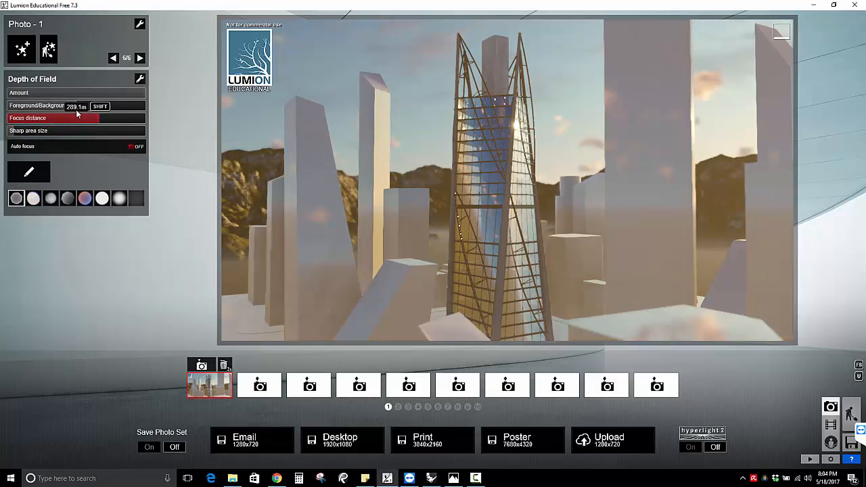
{"action": "left_click_drag", "start_coordinate": [104, 106], "coordinate": [158, 118]}
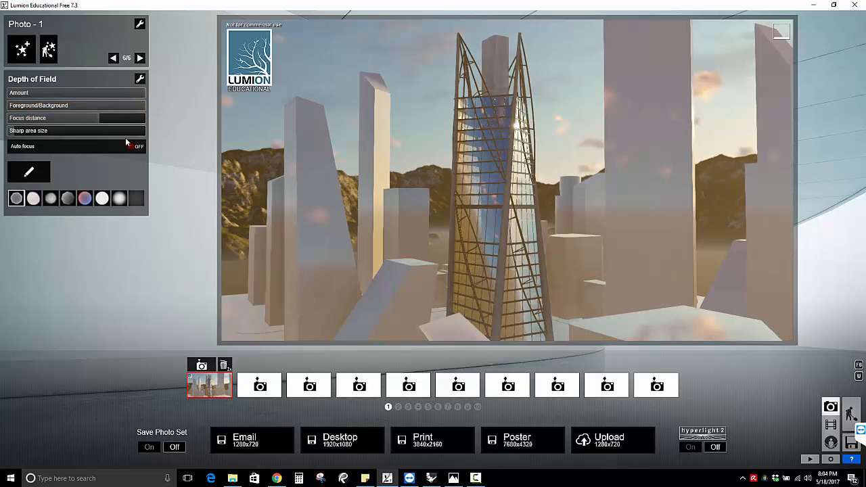
{"action": "left_click", "coordinate": [90, 119]}
{"action": "left_click_drag", "start_coordinate": [88, 118], "coordinate": [116, 106]}
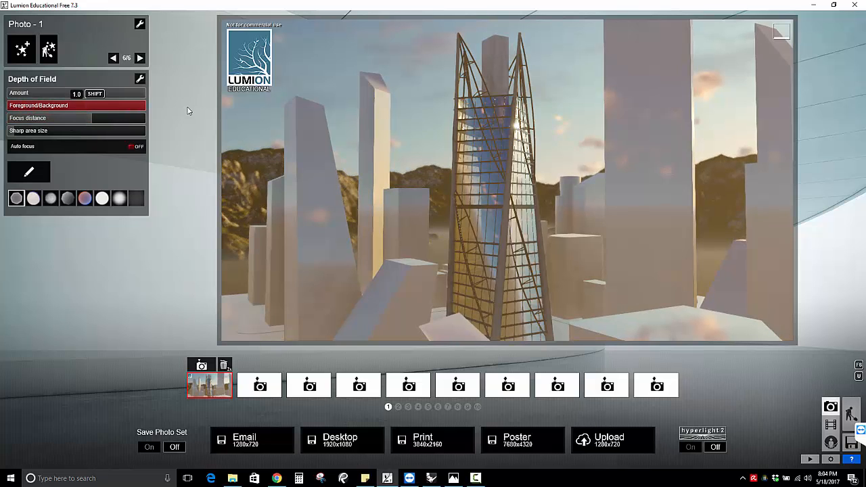
{"action": "left_click", "coordinate": [86, 119]}
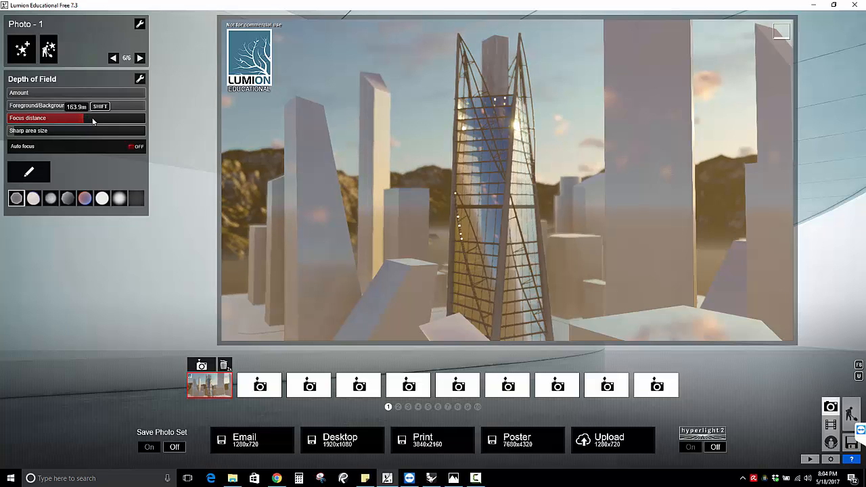
{"action": "left_click_drag", "start_coordinate": [96, 119], "coordinate": [101, 119]}
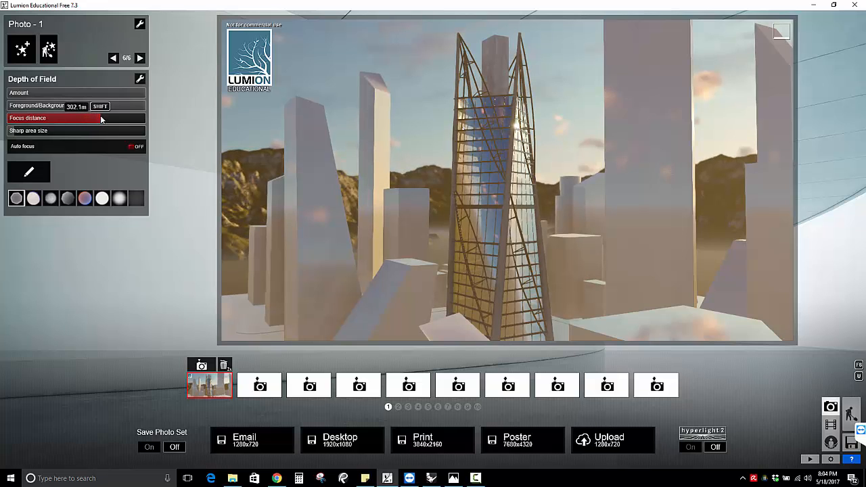
{"action": "left_click_drag", "start_coordinate": [16, 135], "coordinate": [58, 141]}
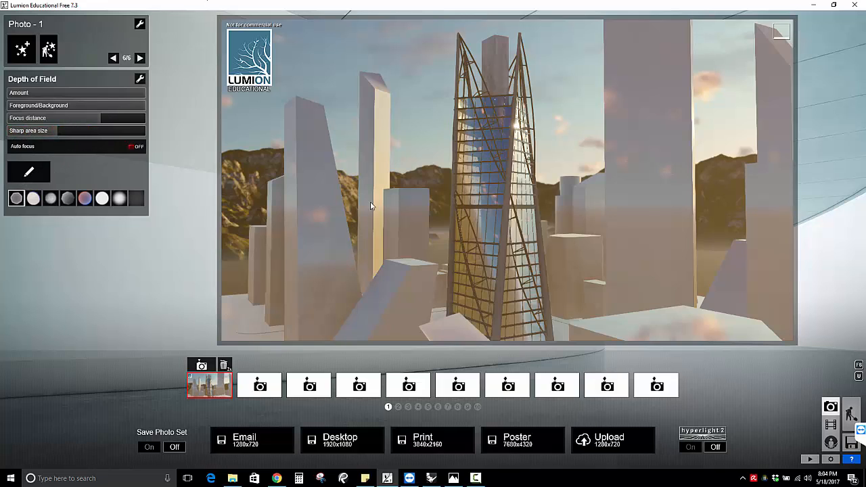
Add a Bloom effect to the photo and reduce its amount to about a third.
{"action": "left_click", "coordinate": [23, 49]}
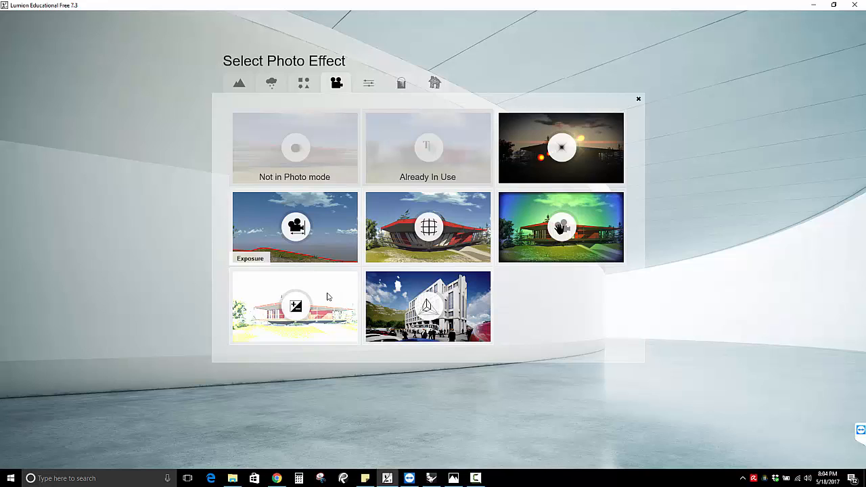
{"action": "left_click", "coordinate": [366, 86]}
{"action": "left_click", "coordinate": [400, 145]}
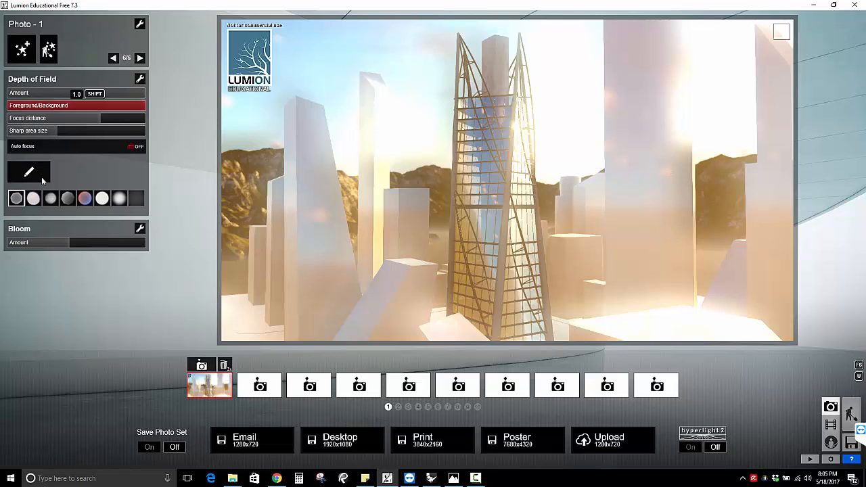
{"action": "left_click_drag", "start_coordinate": [67, 242], "coordinate": [52, 245]}
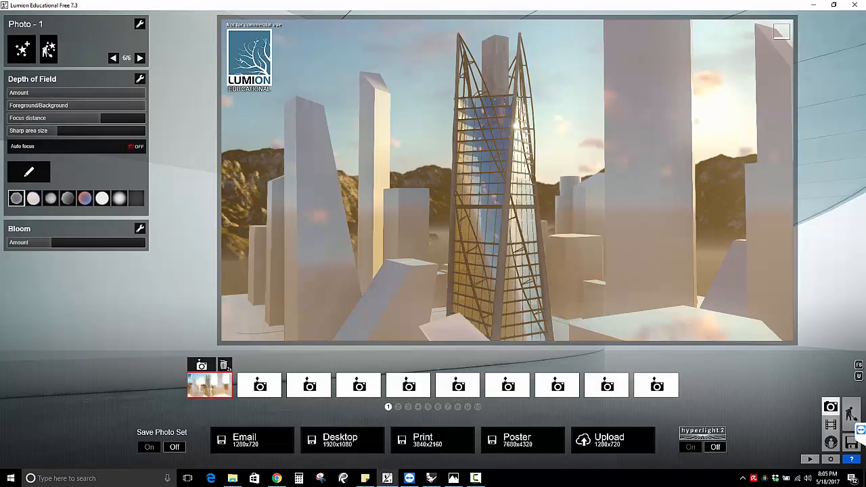
{"action": "left_click", "coordinate": [23, 50]}
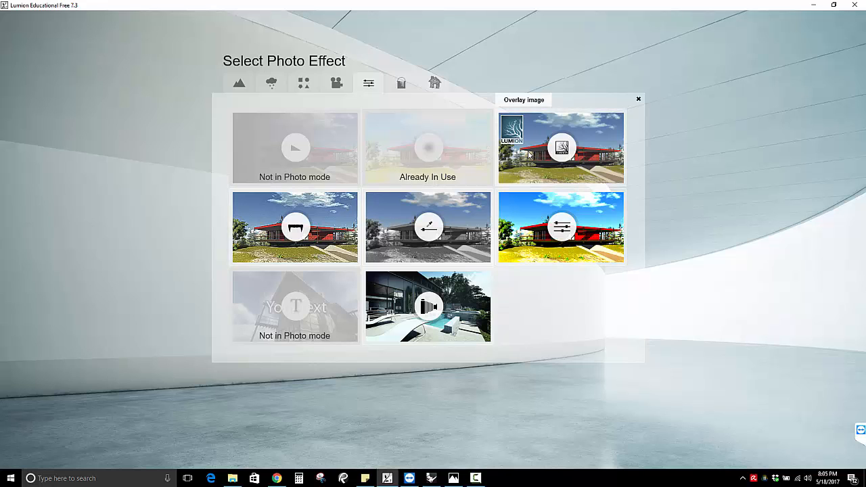
{"action": "left_click", "coordinate": [187, 155]}
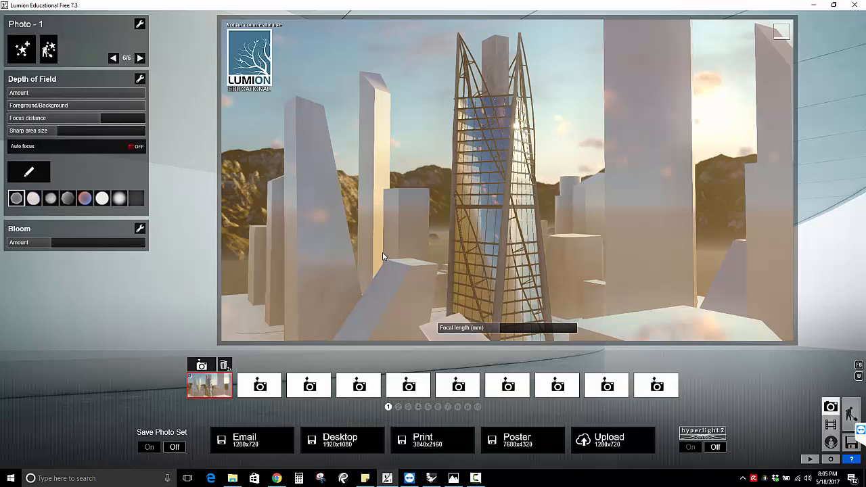
Store the camera view and render the photo at Print size, 3840x2160, as JPG file 3 in the Class - Temp folder.
{"action": "left_click", "coordinate": [201, 366]}
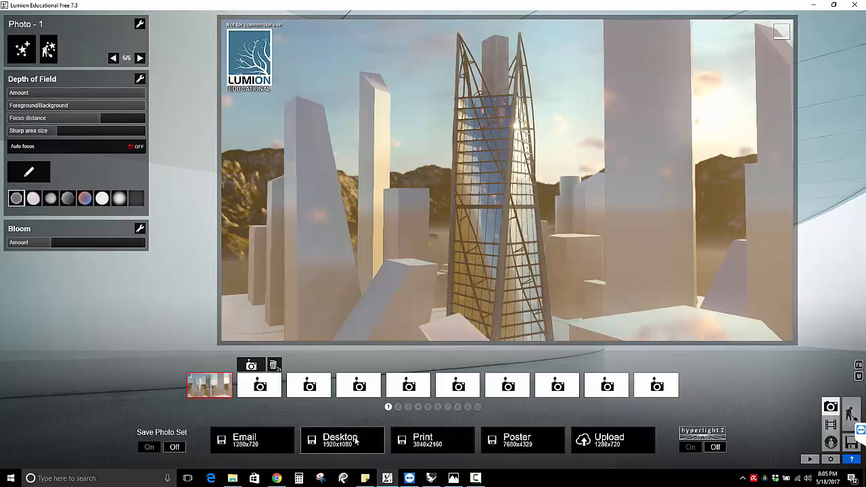
{"action": "left_click", "coordinate": [438, 443]}
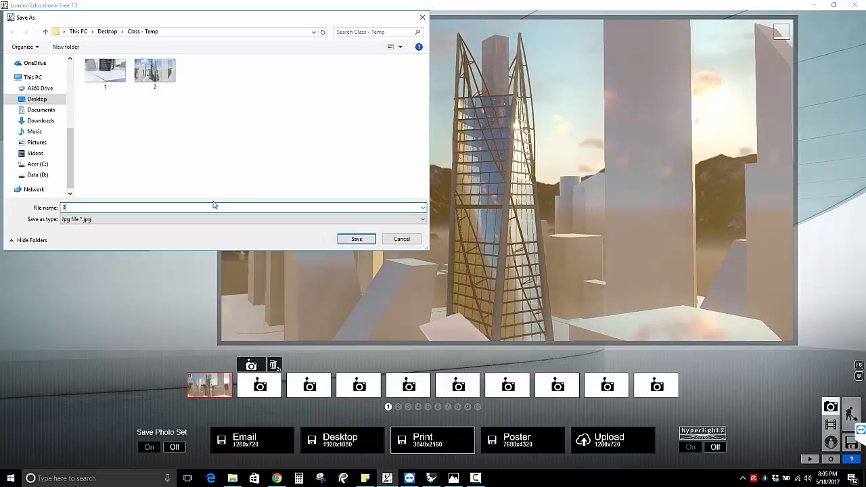
{"action": "left_click", "coordinate": [356, 239]}
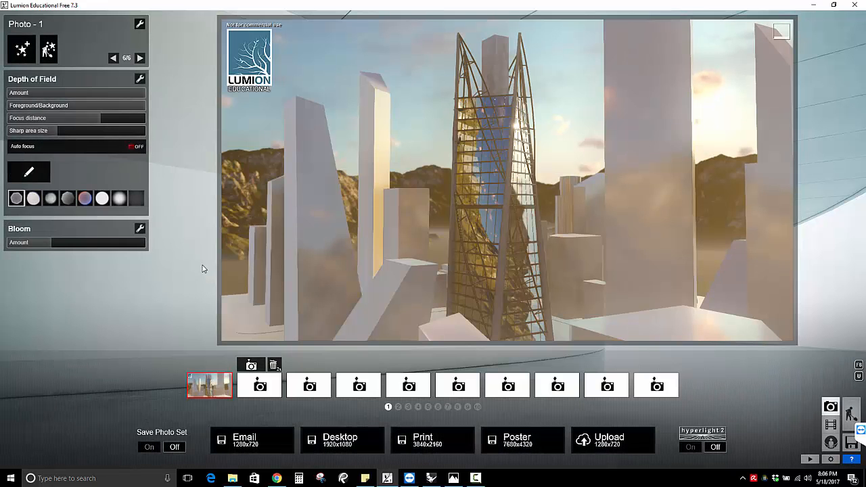
Open the finished render 3 from the Class - Temp folder and examine its lighting, reflections, clouds and fog.
{"action": "left_click", "coordinate": [232, 478]}
{"action": "double_click", "coordinate": [581, 173]}
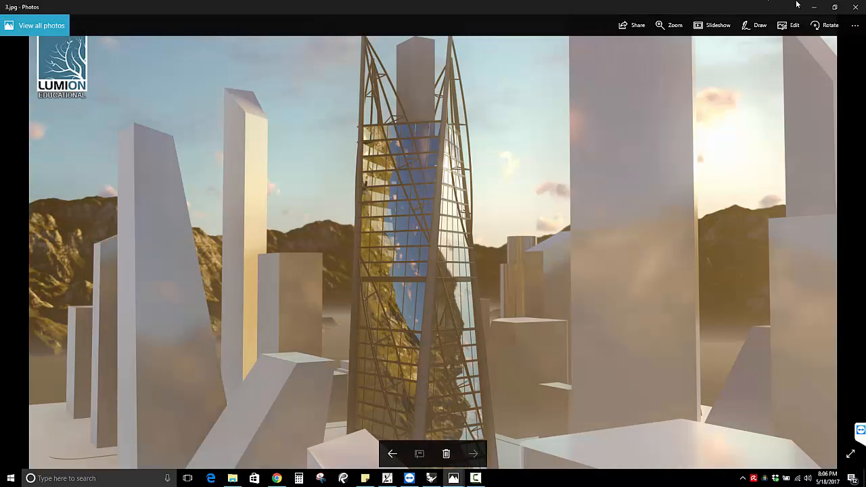
{"action": "left_click", "coordinate": [538, 151]}
{"action": "left_click", "coordinate": [559, 158]}
{"action": "left_click", "coordinate": [569, 164]}
{"action": "left_click", "coordinate": [777, 209]}
{"action": "left_click", "coordinate": [727, 211]}
{"action": "left_click", "coordinate": [727, 212]}
Launch Adobe Photoshop CC 2017 and load render 3 from the Class - Temp folder into it.
{"action": "left_click", "coordinate": [114, 477]}
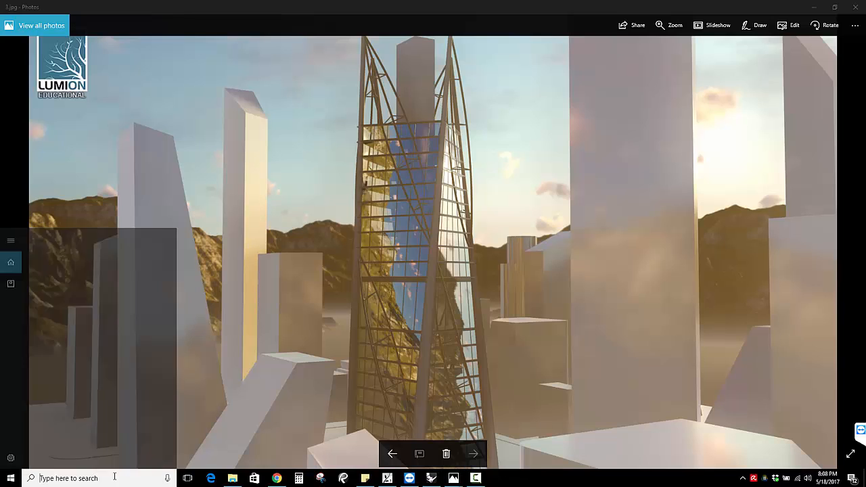
{"action": "type", "text": "photo"}
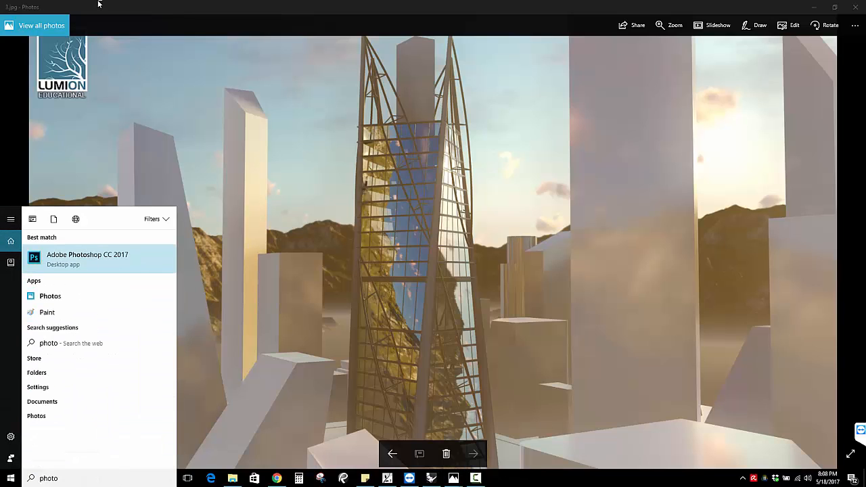
{"action": "left_click", "coordinate": [102, 256]}
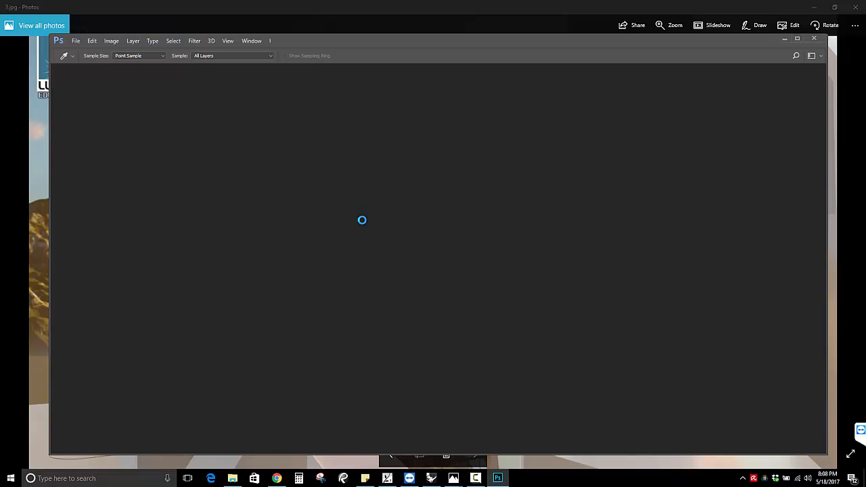
{"action": "left_click", "coordinate": [232, 478]}
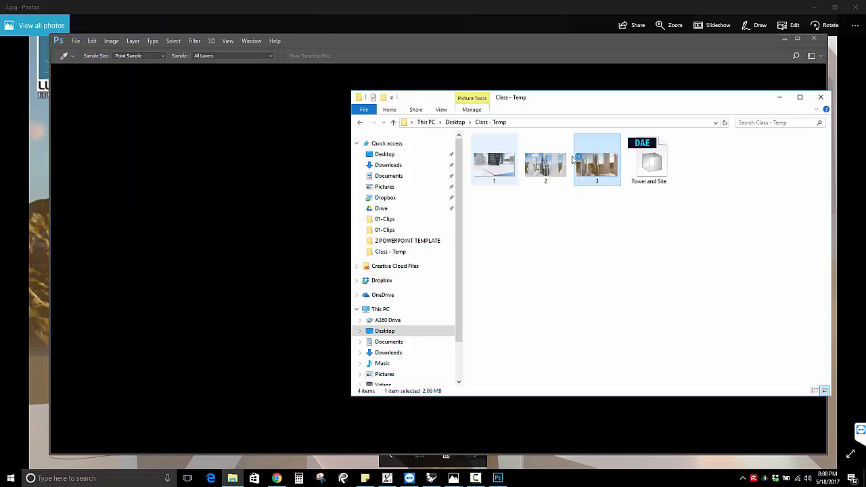
{"action": "left_click_drag", "start_coordinate": [597, 162], "coordinate": [567, 171]}
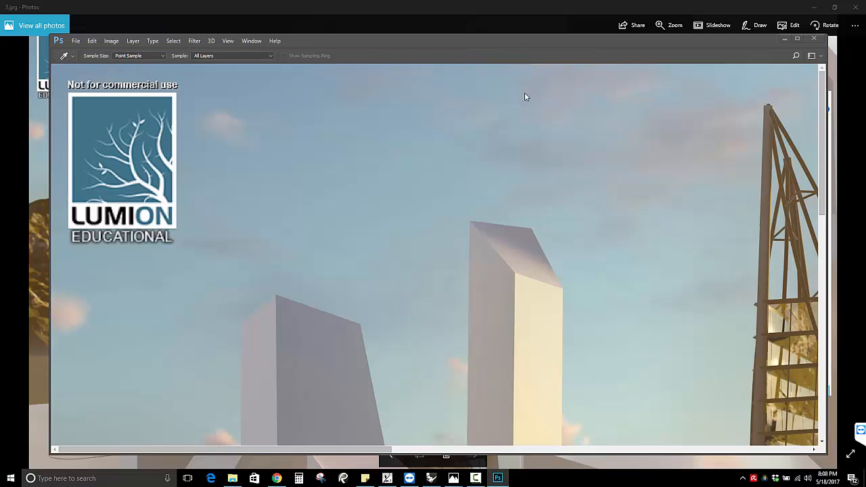
{"action": "left_click", "coordinate": [76, 40]}
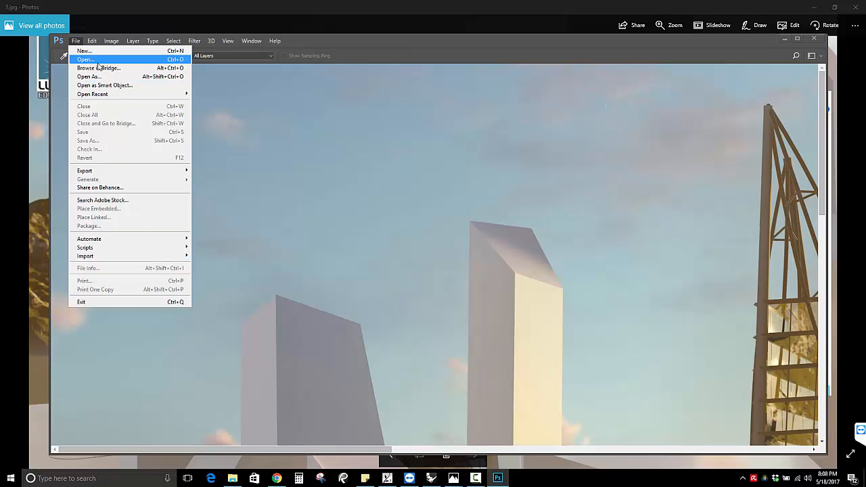
{"action": "left_click", "coordinate": [93, 59]}
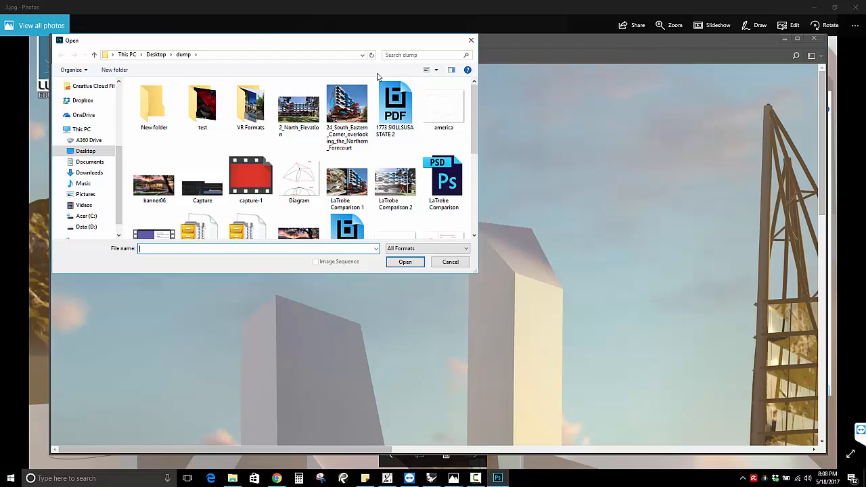
{"action": "left_click_drag", "start_coordinate": [358, 44], "coordinate": [655, 138]}
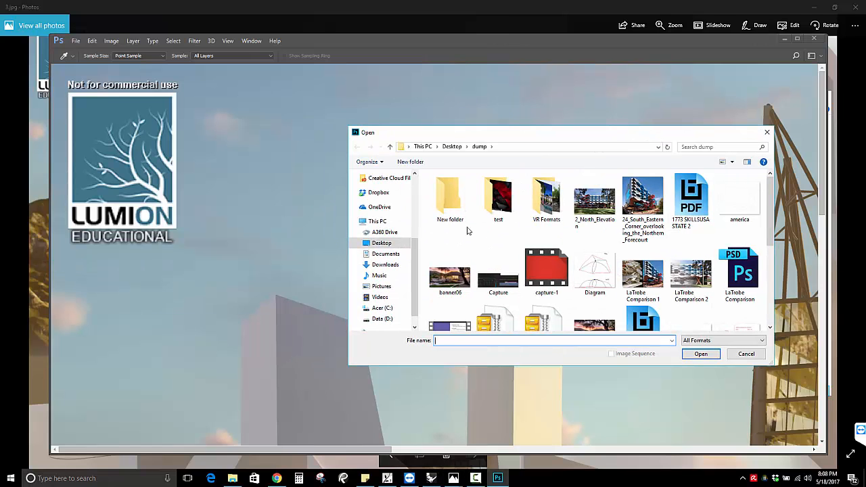
{"action": "scroll", "coordinate": [407, 243], "scroll_direction": "up", "scroll_amount": 4}
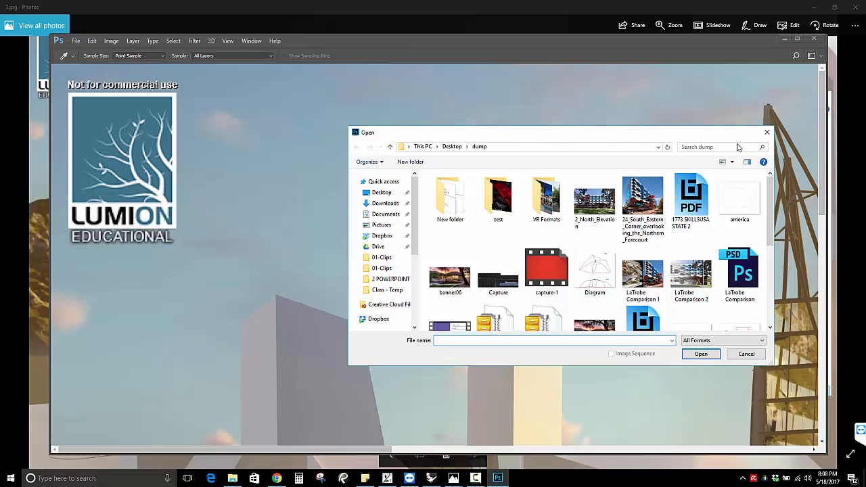
{"action": "left_click", "coordinate": [382, 192]}
{"action": "double_click", "coordinate": [464, 197]}
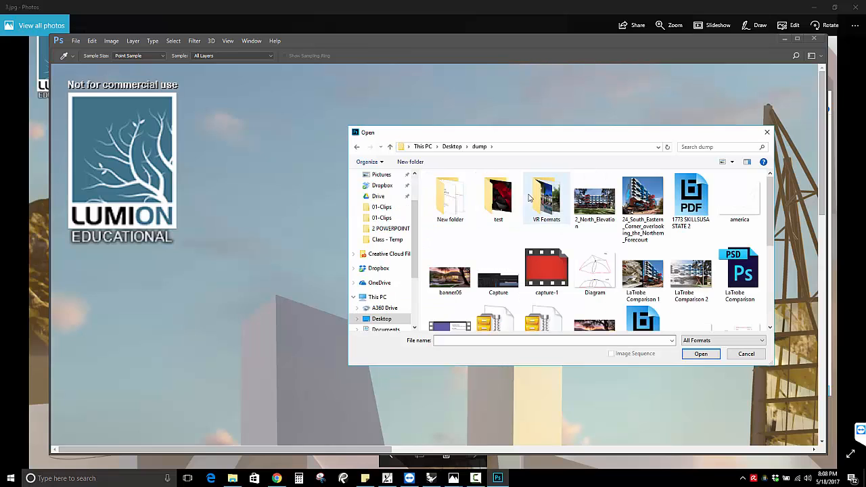
{"action": "scroll", "coordinate": [389, 215], "scroll_direction": "up", "scroll_amount": 3}
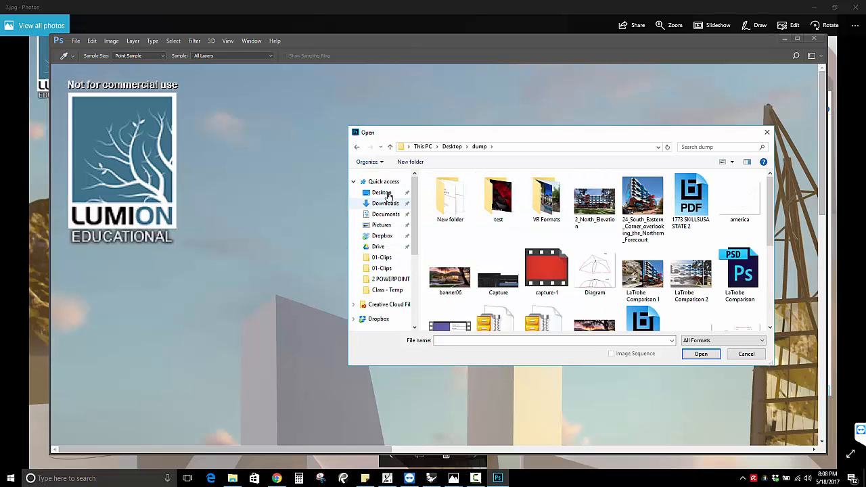
{"action": "left_click", "coordinate": [382, 192]}
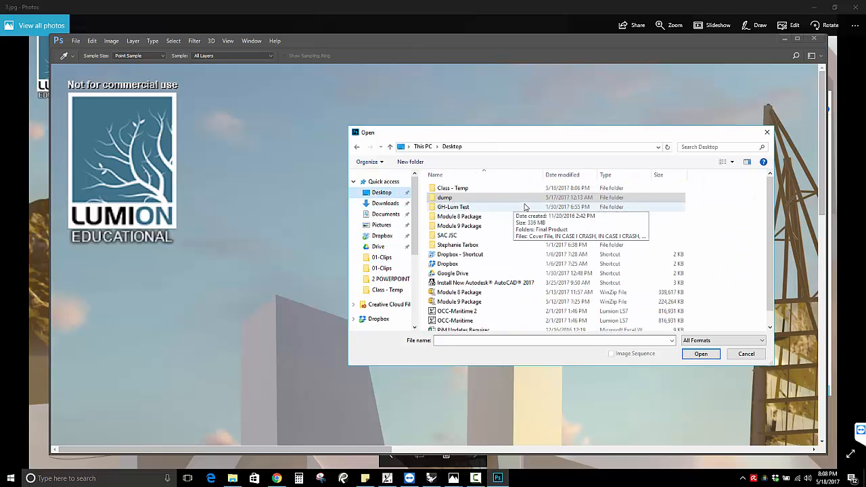
{"action": "double_click", "coordinate": [451, 188]}
{"action": "left_click", "coordinate": [548, 203]}
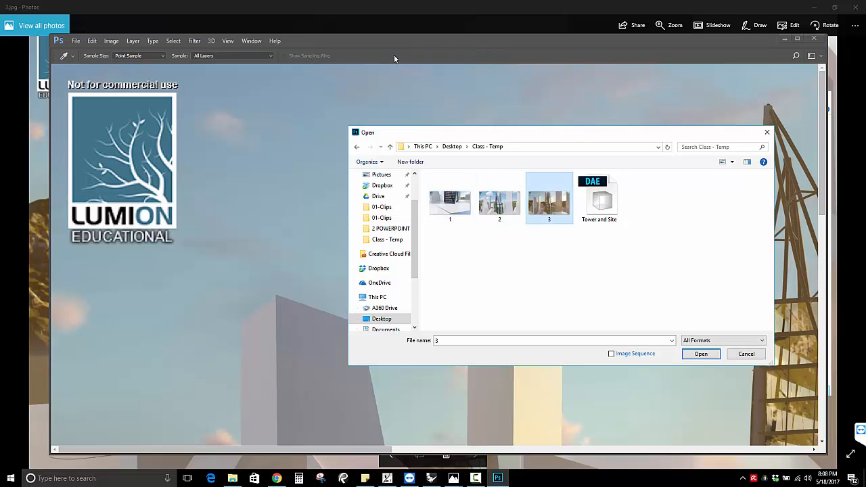
{"action": "left_click", "coordinate": [206, 64]}
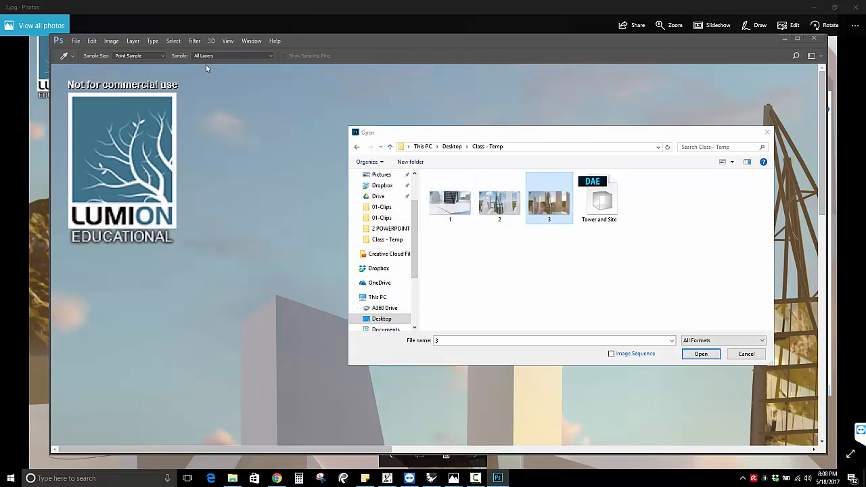
{"action": "left_click", "coordinate": [766, 132]}
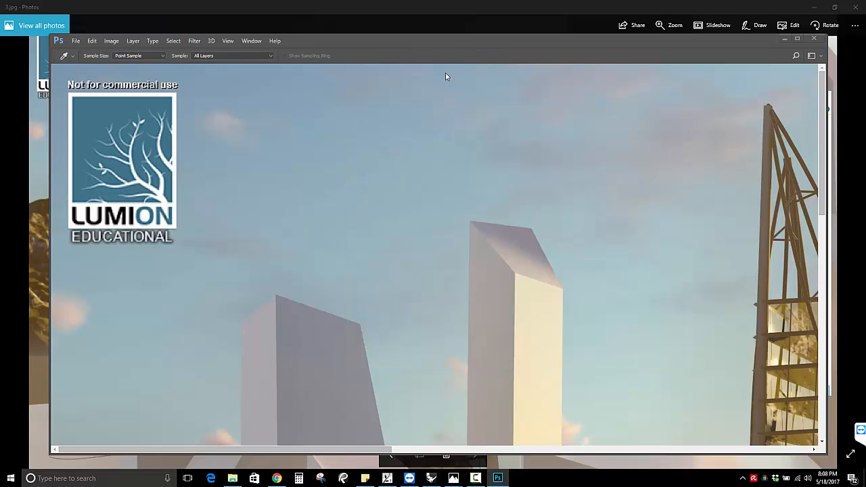
Close the Photoshop window and relaunch Adobe Photoshop CC 2017 from a Windows search.
{"action": "left_click", "coordinate": [75, 42]}
{"action": "left_click", "coordinate": [56, 42]}
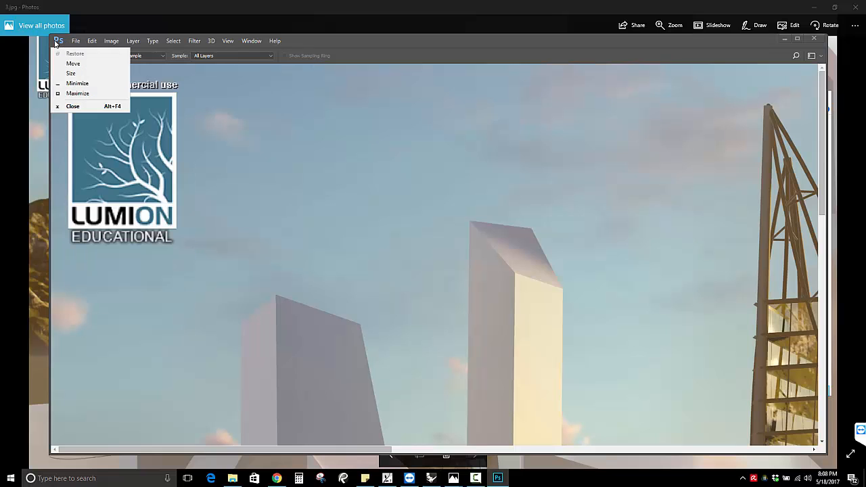
{"action": "left_click", "coordinate": [84, 112]}
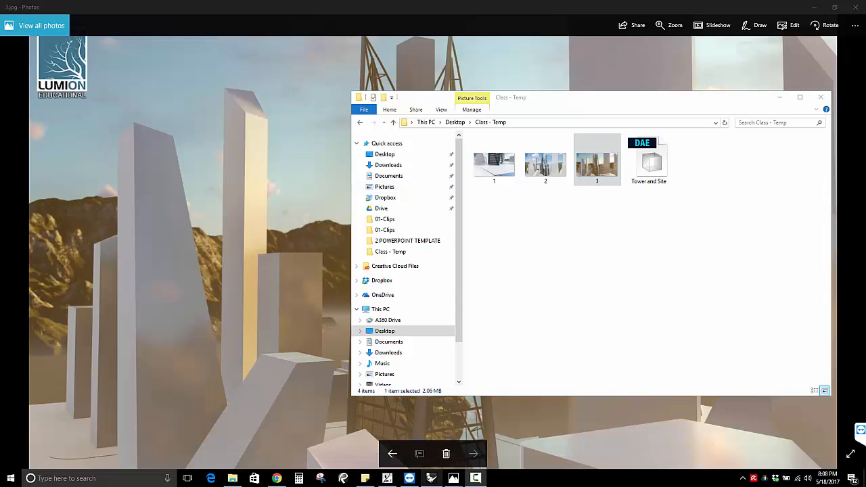
{"action": "left_click", "coordinate": [142, 477]}
{"action": "type", "text": "photho"}
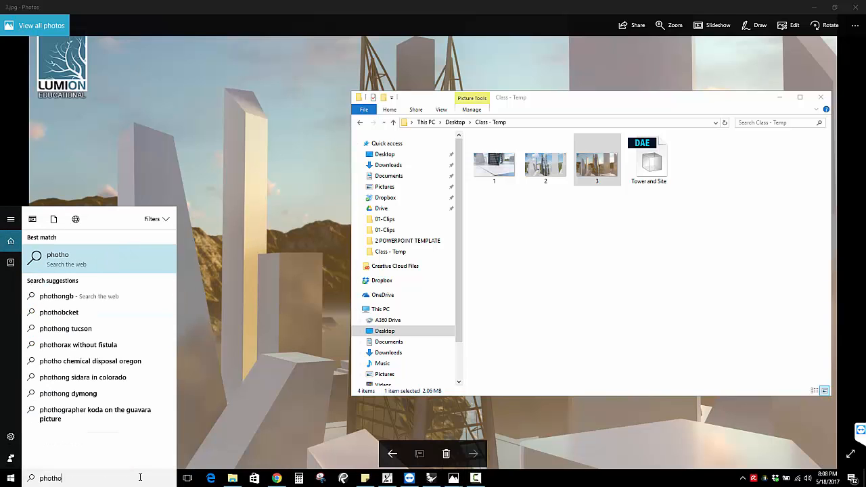
{"action": "key", "text": "BackSpace"}
{"action": "key", "text": "BackSpace"}
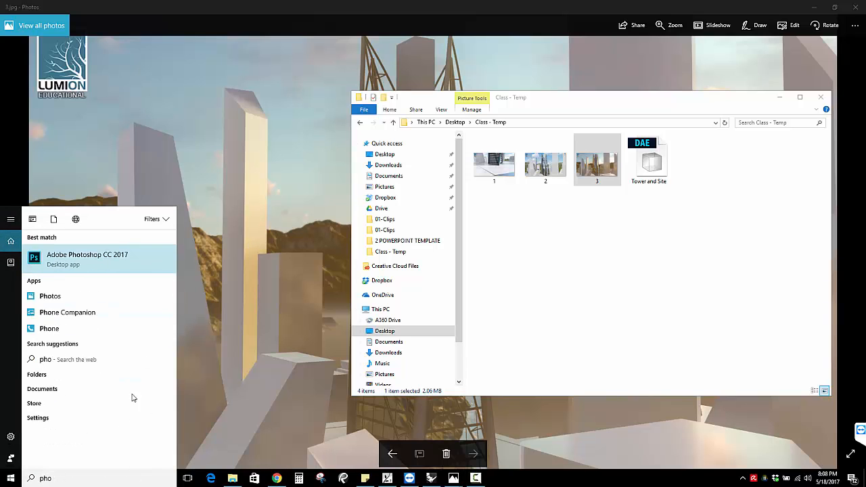
{"action": "left_click", "coordinate": [102, 264]}
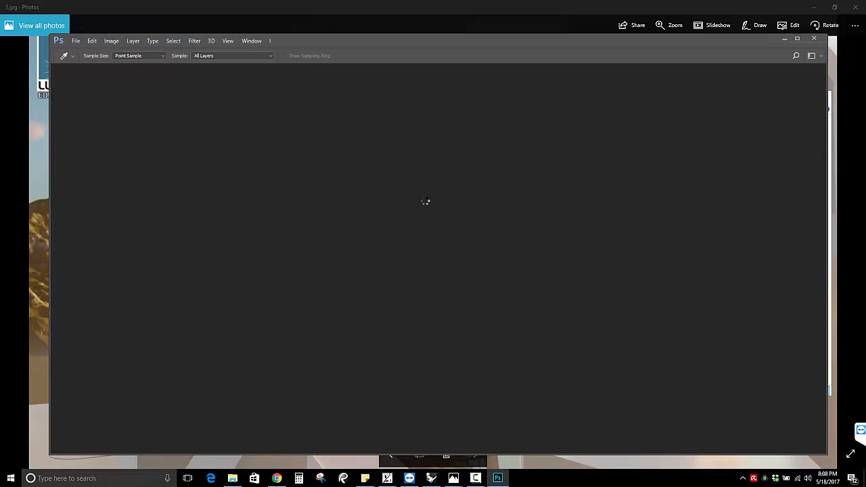
Load render 3 from the Class - Temp folder into Photoshop and maximize the program window.
{"action": "left_click", "coordinate": [232, 478]}
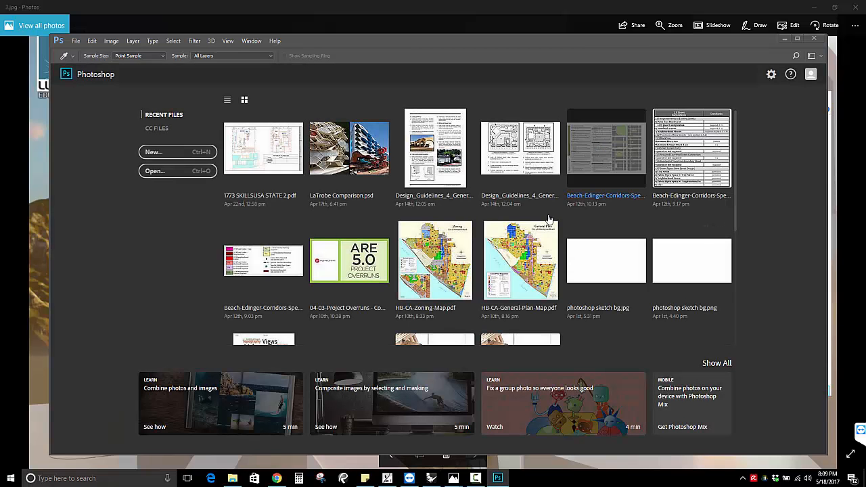
{"action": "left_click", "coordinate": [232, 478]}
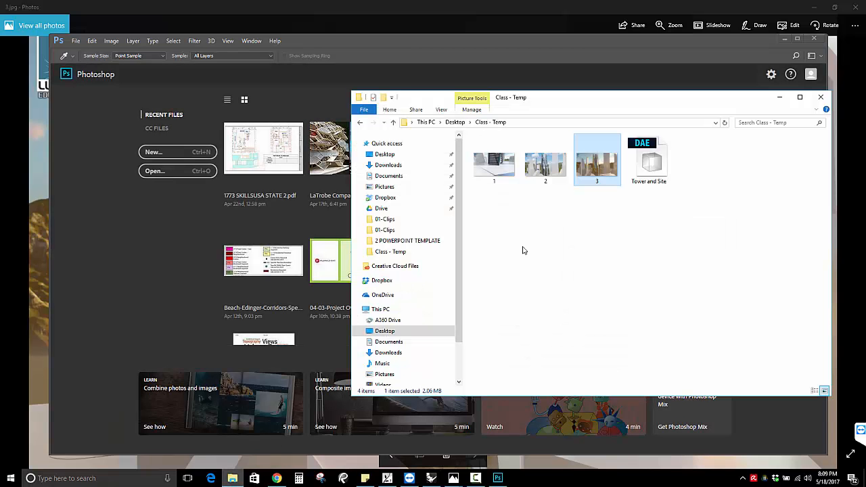
{"action": "left_click", "coordinate": [545, 40]}
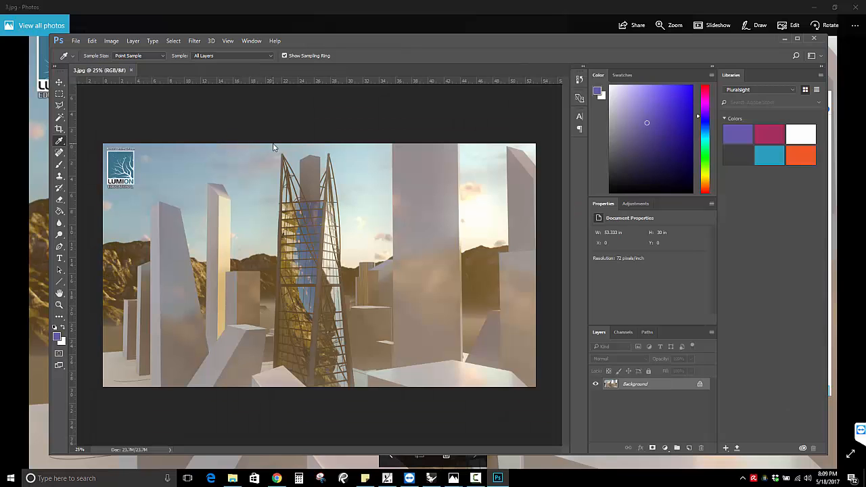
{"action": "left_click_drag", "start_coordinate": [354, 43], "coordinate": [358, 0]}
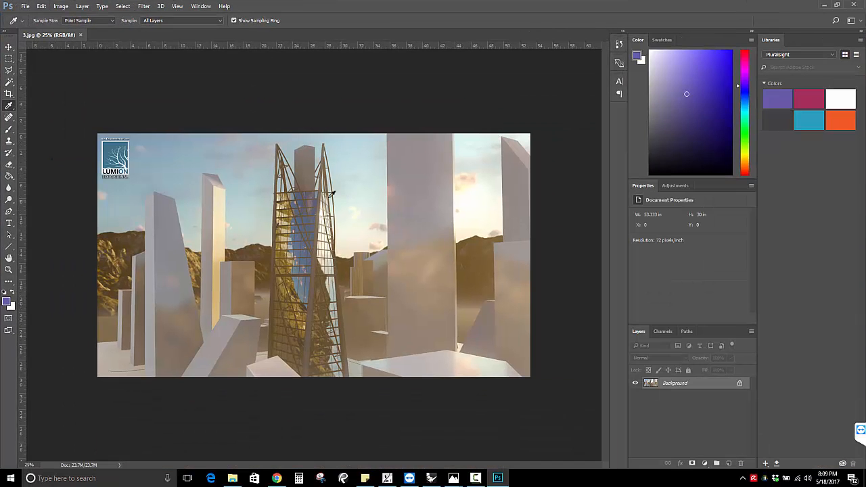
Start a Shadows/Highlights adjustment on the render, with shadows at 15% and highlights at 8%.
{"action": "left_click", "coordinate": [9, 269]}
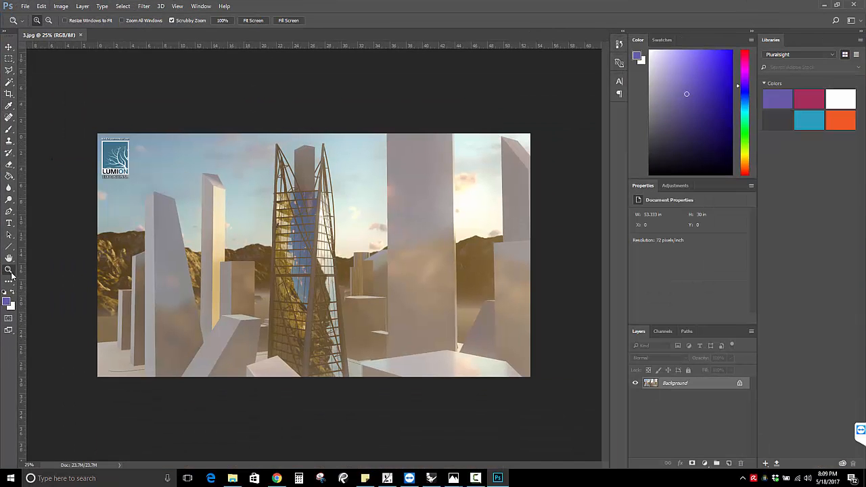
{"action": "left_click", "coordinate": [277, 255]}
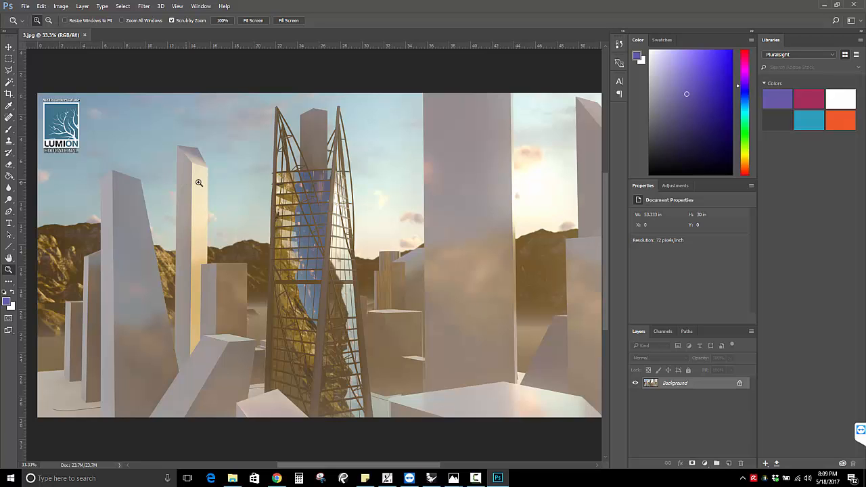
{"action": "scroll", "coordinate": [245, 173], "scroll_direction": "down", "scroll_amount": 1}
{"action": "left_click", "coordinate": [292, 167], "text": "alt"}
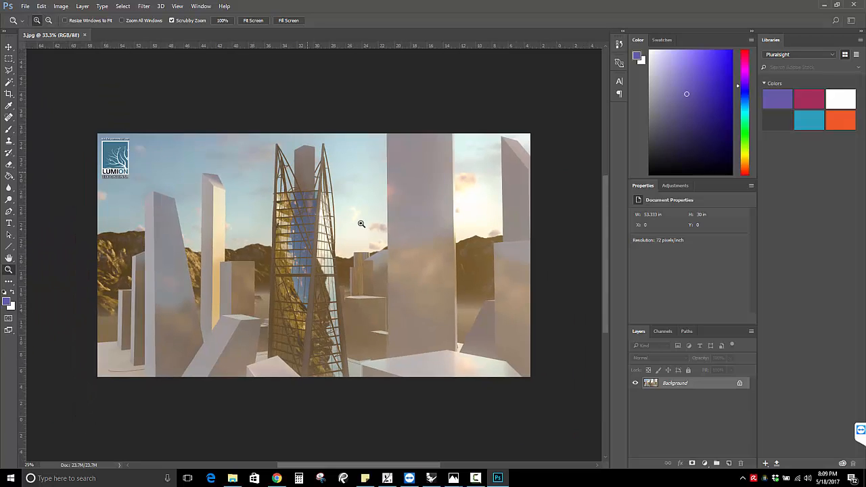
{"action": "left_click", "coordinate": [66, 6]}
{"action": "mouse_move", "coordinate": [114, 33]}
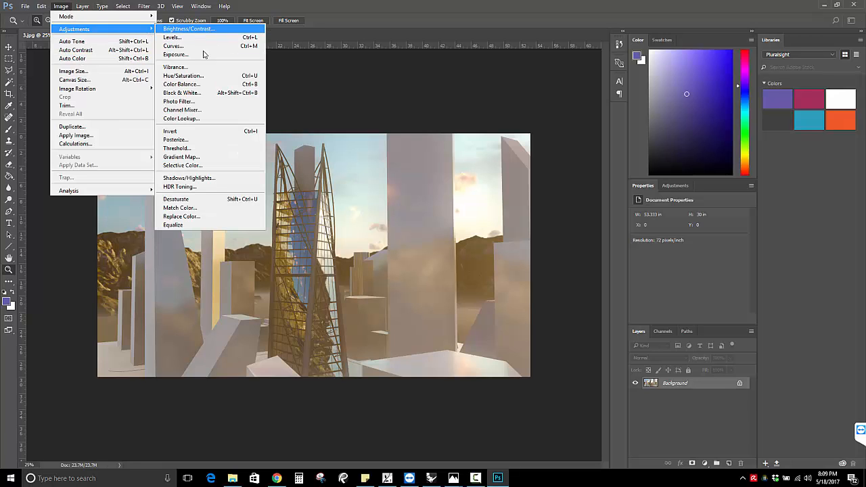
{"action": "left_click", "coordinate": [190, 177]}
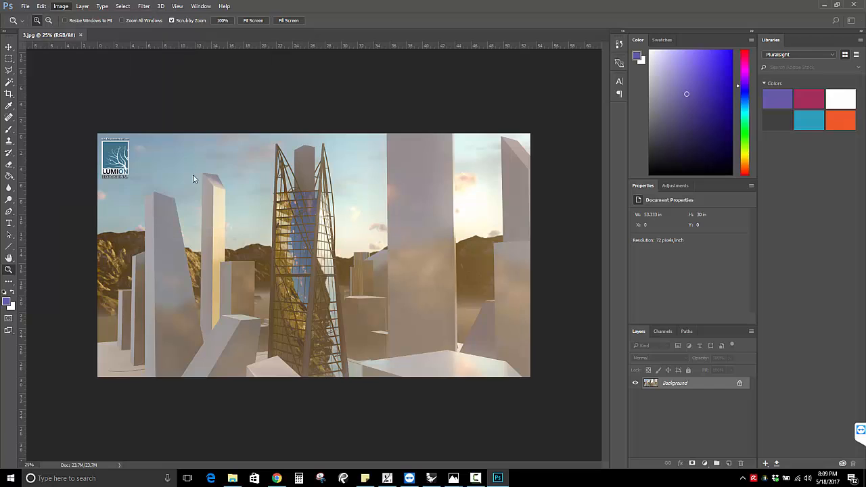
{"action": "left_click_drag", "start_coordinate": [401, 155], "coordinate": [410, 154]}
{"action": "left_click_drag", "start_coordinate": [382, 182], "coordinate": [385, 186]}
{"action": "left_click_drag", "start_coordinate": [411, 155], "coordinate": [408, 158]}
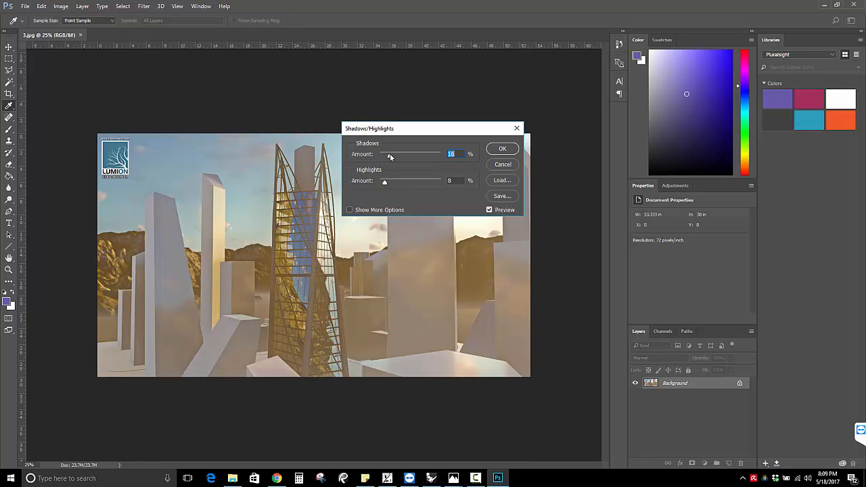
{"action": "left_click_drag", "start_coordinate": [389, 155], "coordinate": [388, 155]}
Compare the image with and without the Shadows/Highlights preview, raise the shadows amount to 64% and apply the adjustment.
{"action": "left_click", "coordinate": [489, 210]}
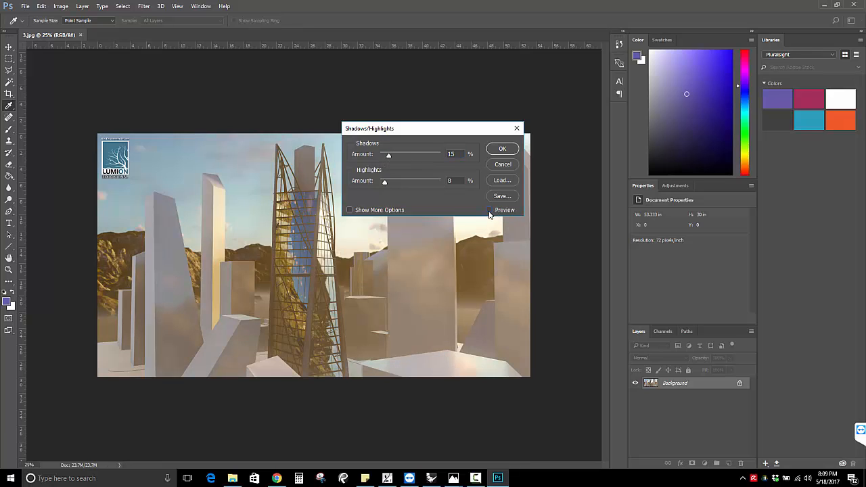
{"action": "left_click", "coordinate": [488, 210]}
{"action": "left_click", "coordinate": [489, 210]}
{"action": "left_click_drag", "start_coordinate": [402, 156], "coordinate": [414, 155]}
{"action": "left_click", "coordinate": [489, 210]}
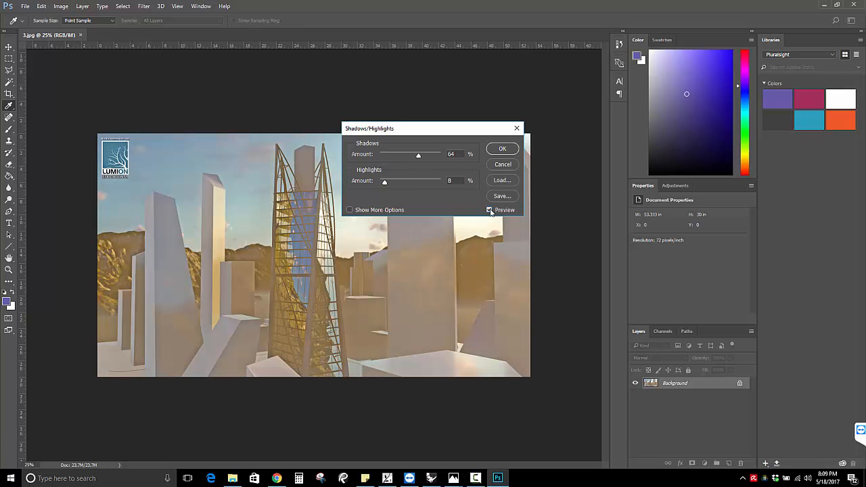
{"action": "left_click", "coordinate": [489, 211]}
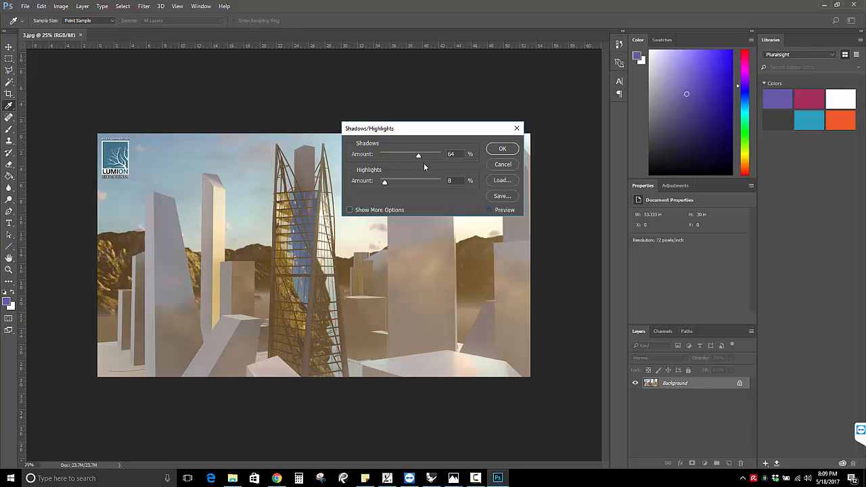
{"action": "left_click", "coordinate": [496, 150]}
{"action": "key", "text": "z"}
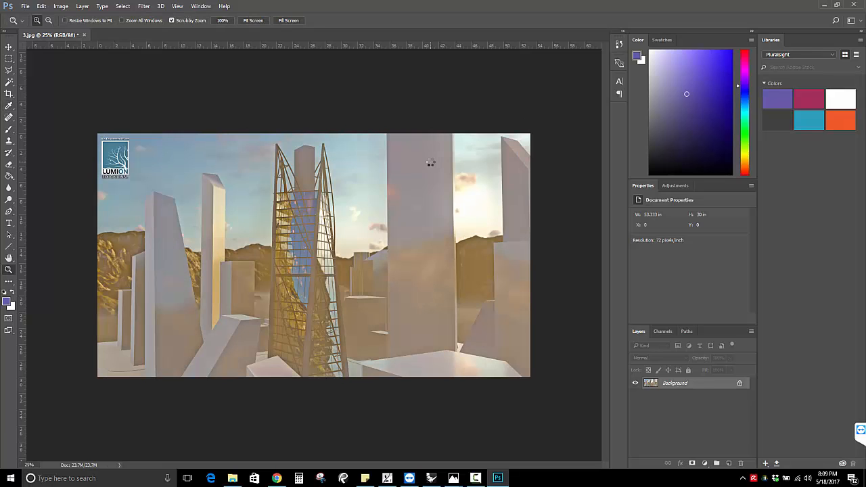
Start an RGB Curves adjustment on the render, pulling shadows down to output 55 at input 73 and adding a highlight point at 173/173.
{"action": "left_click", "coordinate": [60, 6]}
{"action": "mouse_move", "coordinate": [88, 29]}
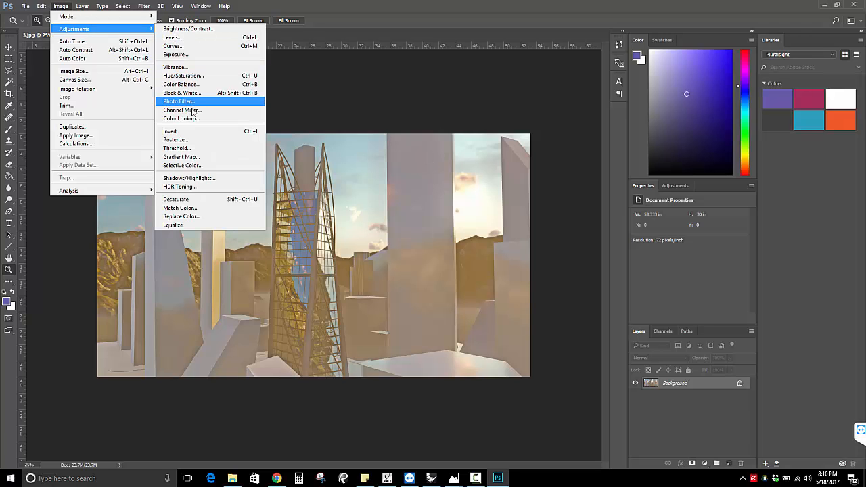
{"action": "left_click", "coordinate": [181, 46]}
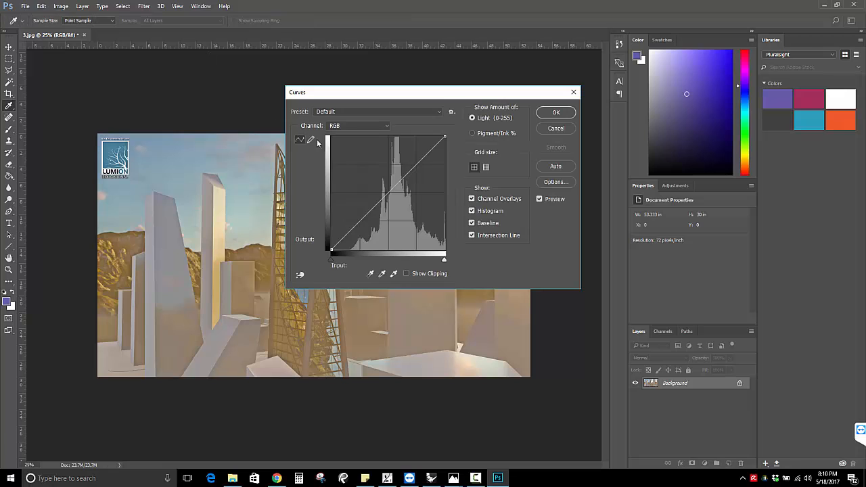
{"action": "left_click_drag", "start_coordinate": [363, 217], "coordinate": [364, 225]}
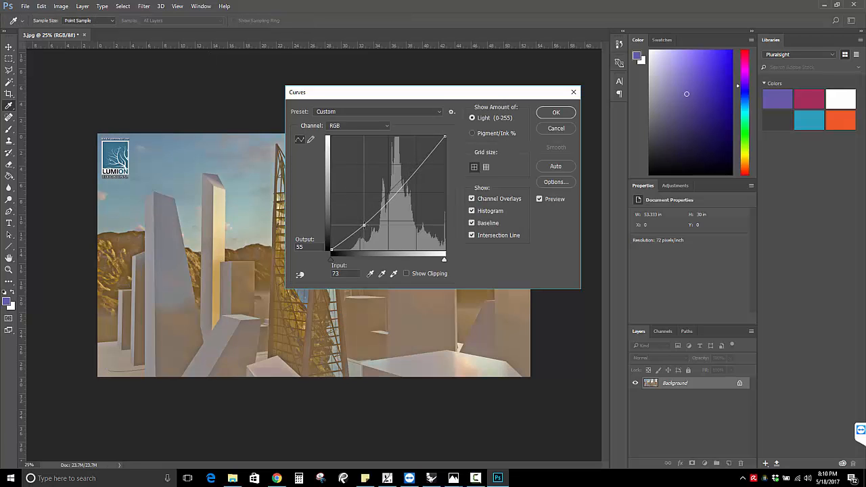
{"action": "left_click", "coordinate": [411, 173]}
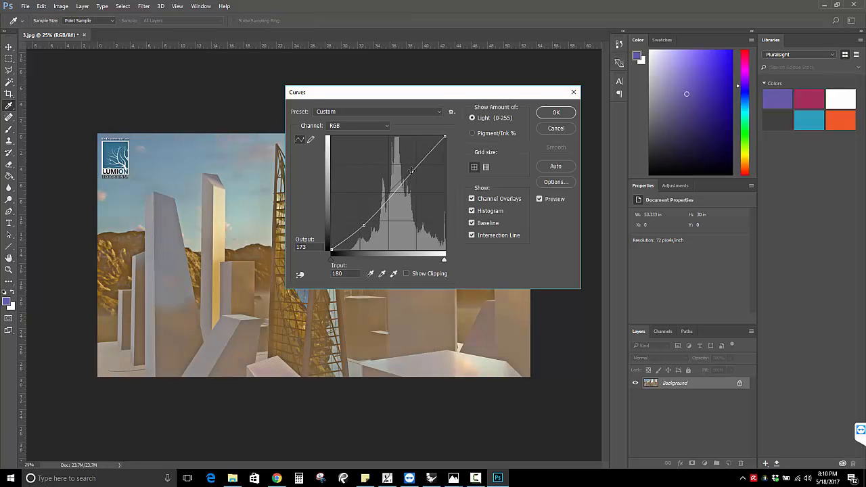
{"action": "left_click_drag", "start_coordinate": [411, 173], "coordinate": [408, 173]}
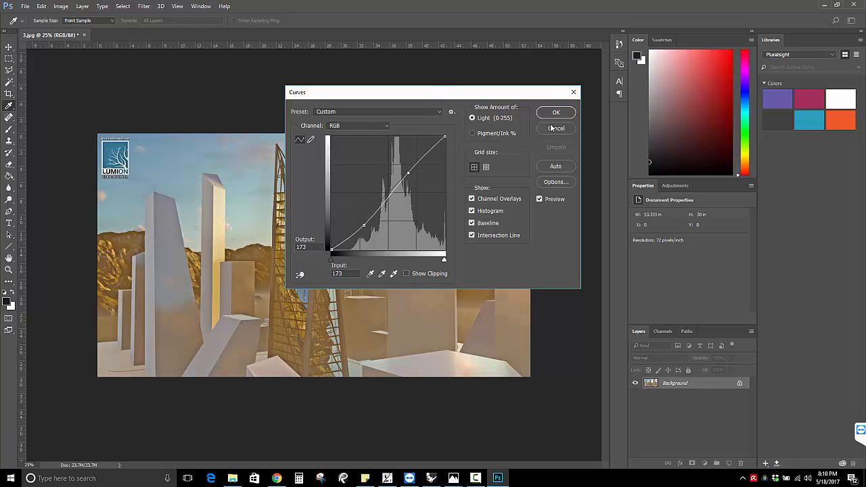
Move the Curves dialog off the image, compare with and without the preview, nudge the shadow point slightly lower and apply the curve.
{"action": "left_click_drag", "start_coordinate": [526, 98], "coordinate": [766, 113]}
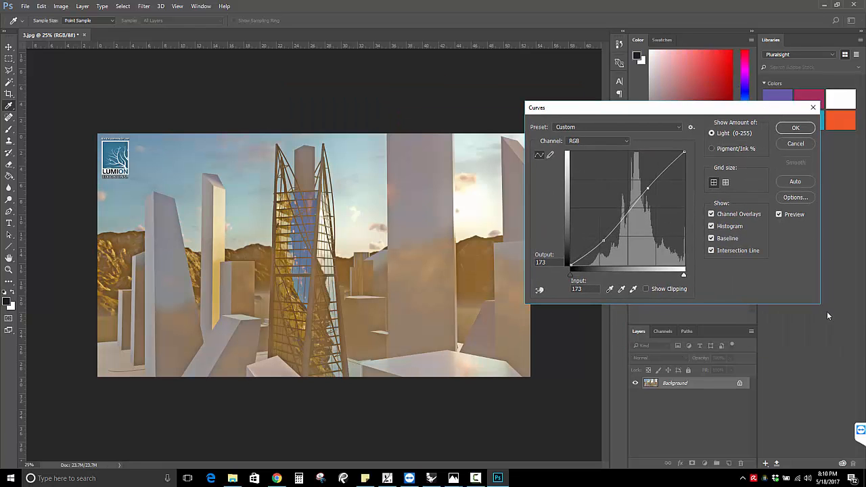
{"action": "left_click", "coordinate": [779, 215]}
{"action": "left_click", "coordinate": [778, 214]}
{"action": "left_click_drag", "start_coordinate": [603, 240], "coordinate": [603, 241]}
{"action": "left_click", "coordinate": [787, 129]}
{"action": "key", "text": "z"}
Start a Vibrance adjustment on the render with vibrance at +20 and saturation at -16.
{"action": "left_click", "coordinate": [60, 6]}
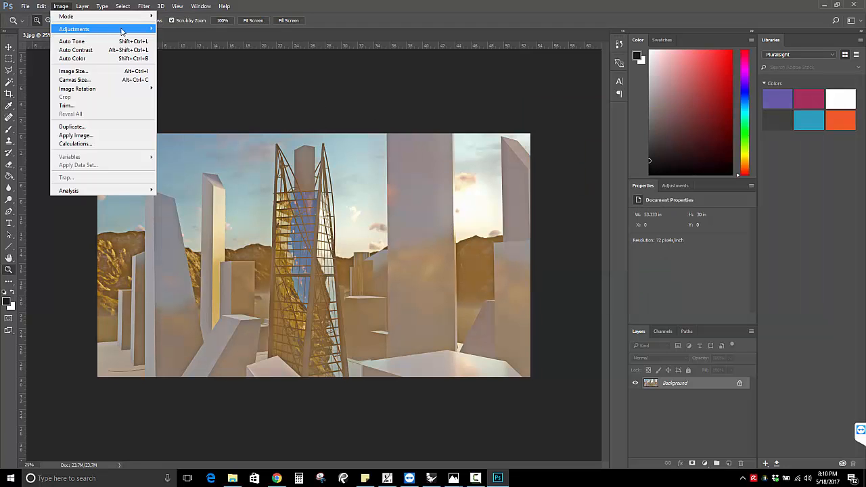
{"action": "mouse_move", "coordinate": [122, 30]}
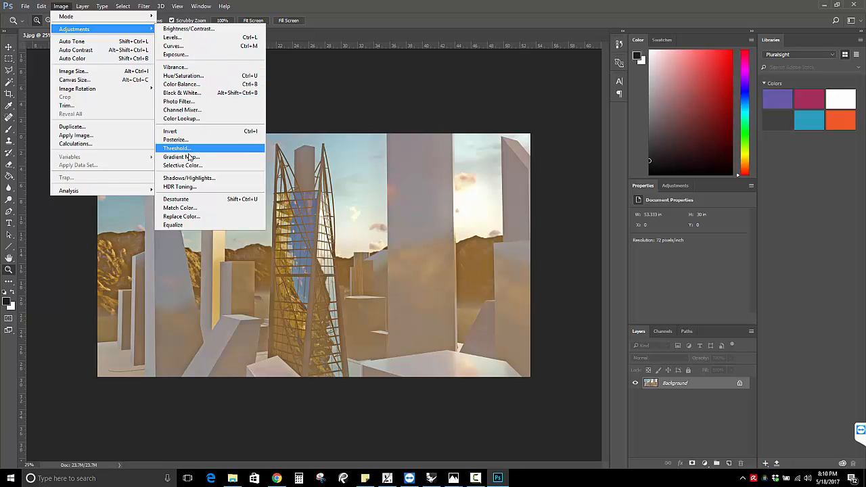
{"action": "left_click", "coordinate": [181, 68]}
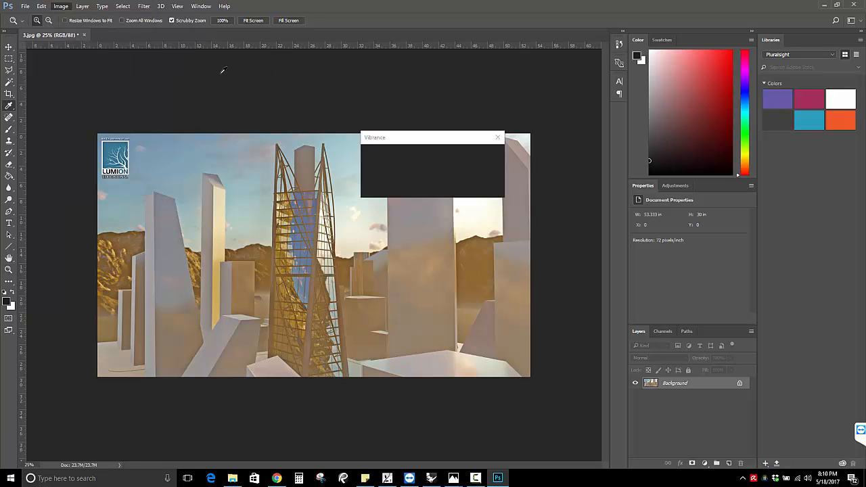
{"action": "key", "text": "shift+Up"}
{"action": "key", "text": "shift+Up"}
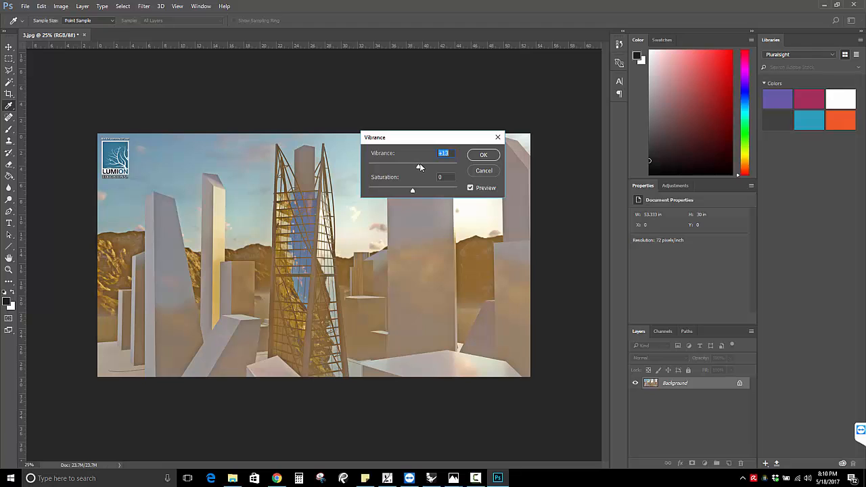
{"action": "left_click_drag", "start_coordinate": [412, 190], "coordinate": [406, 193]}
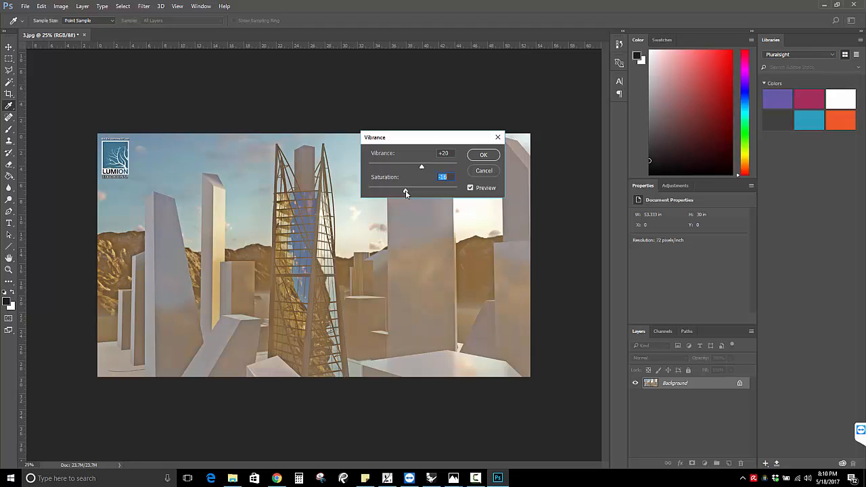
Check the image against the Vibrance preview, fine-tune the vibrance amount and apply the adjustment.
{"action": "left_click", "coordinate": [477, 189]}
{"action": "left_click_drag", "start_coordinate": [421, 169], "coordinate": [421, 169]}
{"action": "left_click", "coordinate": [482, 155]}
{"action": "key", "text": "z"}
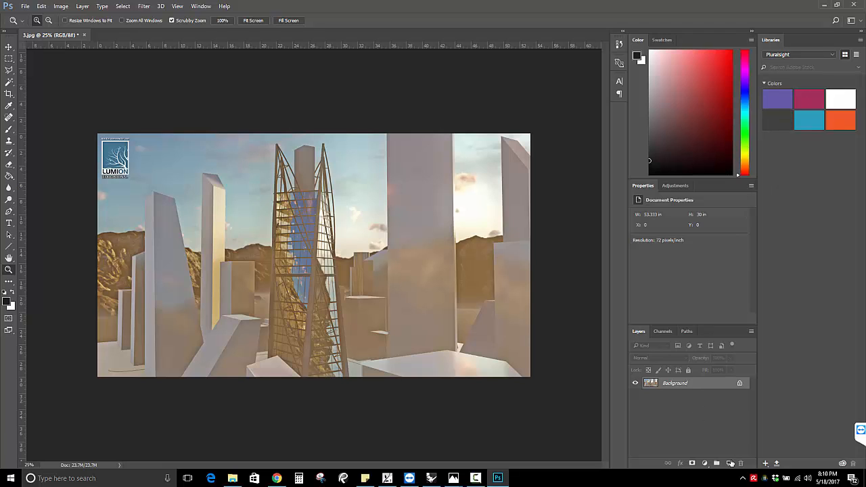
Place the original render 3 as a layer above the edited background and toggle its visibility to compare before and after.
{"action": "left_click", "coordinate": [232, 478]}
{"action": "left_click_drag", "start_coordinate": [594, 173], "coordinate": [261, 232]}
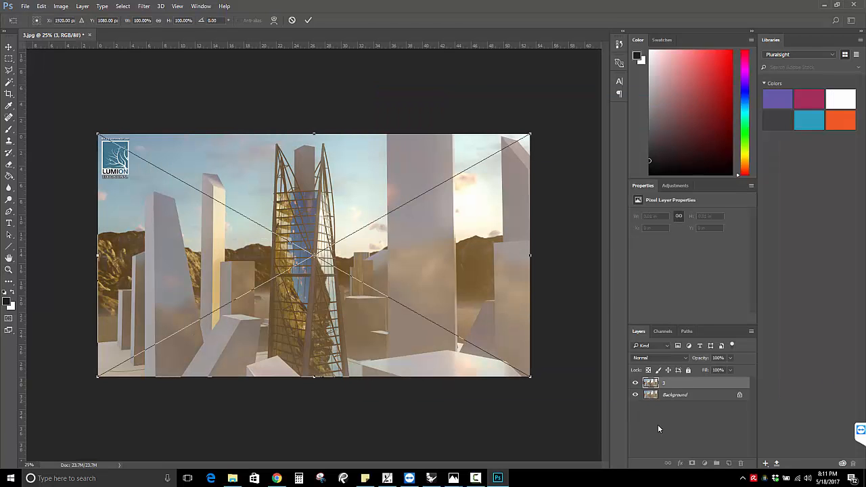
{"action": "key", "text": "Return"}
{"action": "left_click", "coordinate": [635, 383]}
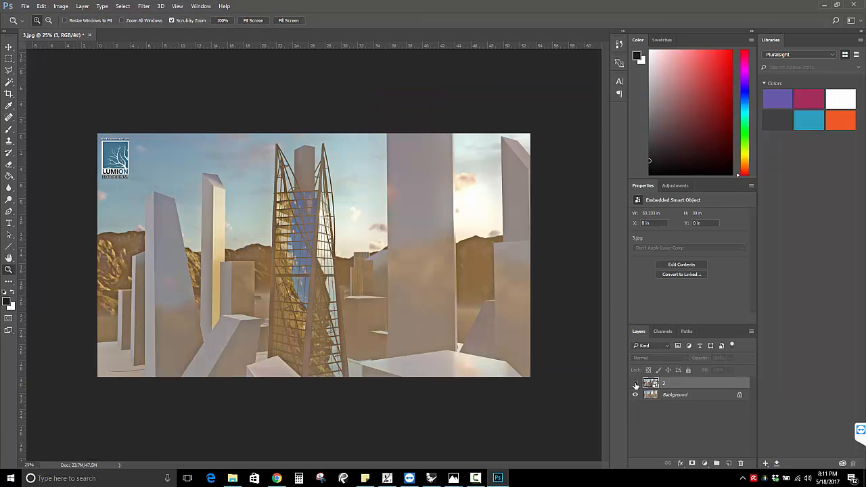
{"action": "left_click", "coordinate": [635, 383]}
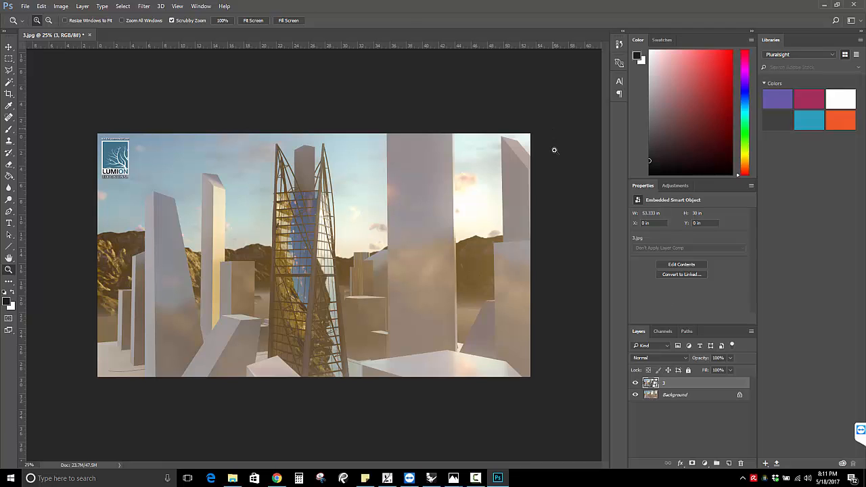
Close Photoshop without saving the changes, minimize the photo viewer and switch back to Lumion.
{"action": "left_click", "coordinate": [859, 6]}
{"action": "left_click", "coordinate": [436, 178]}
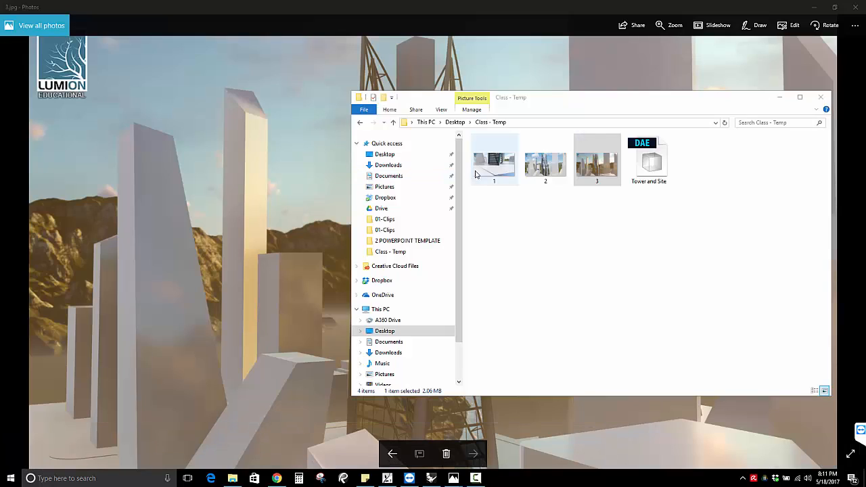
{"action": "double_click", "coordinate": [475, 174]}
{"action": "left_click", "coordinate": [815, 6]}
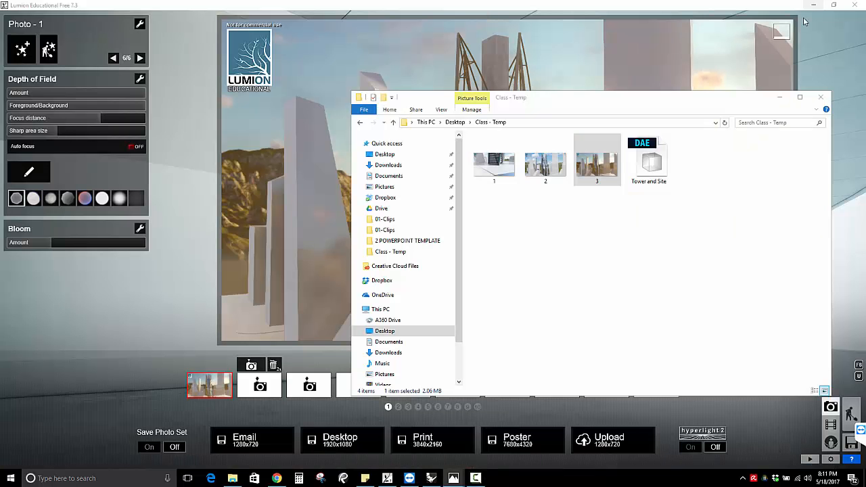
{"action": "left_click", "coordinate": [173, 306]}
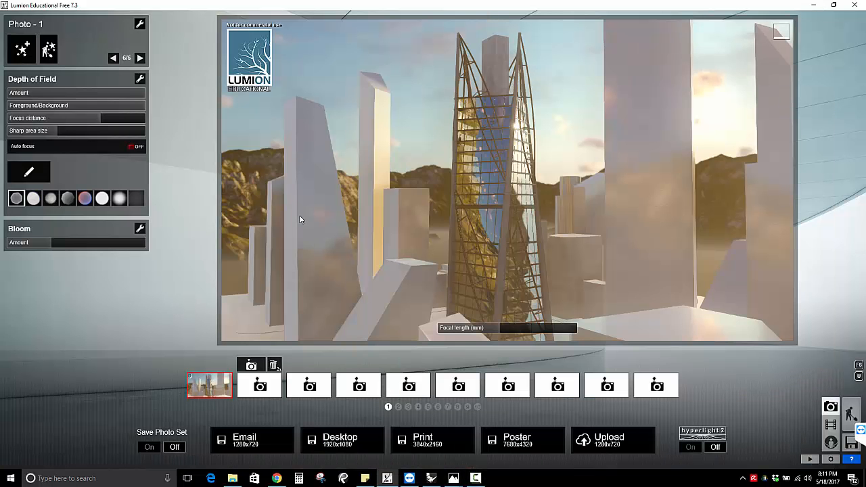